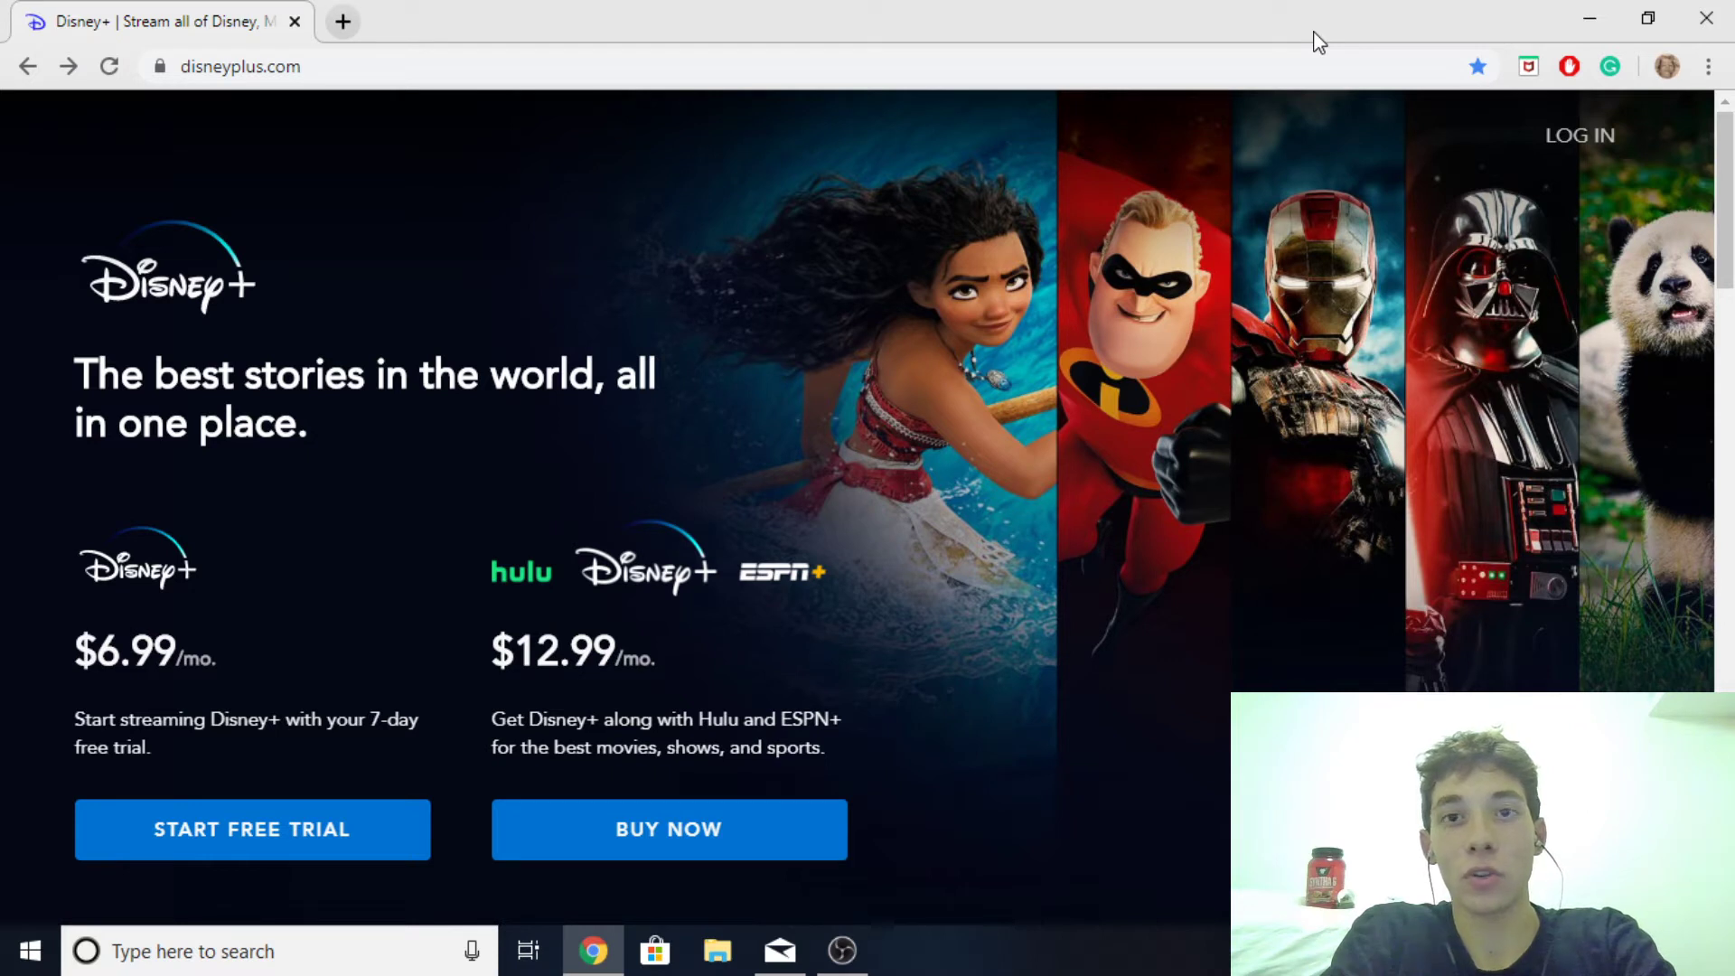
Submit the account email and old password, then dismiss the Dashlane save prompt.
{"action": "left_click", "coordinate": [1552, 136]}
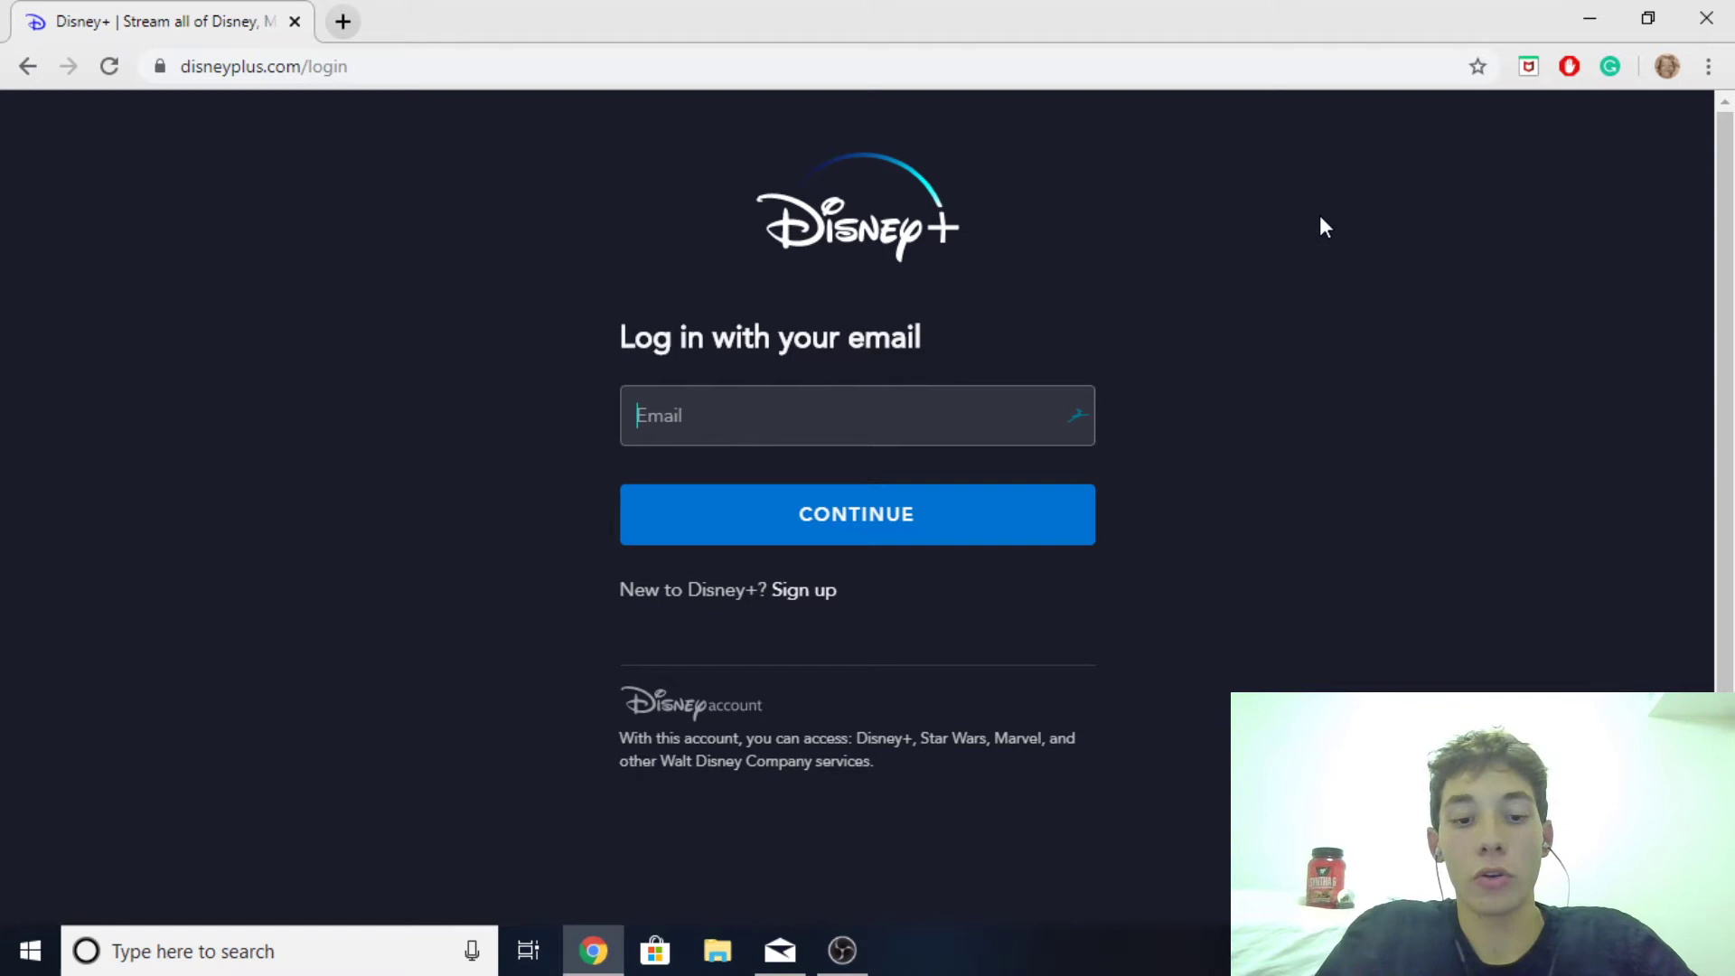
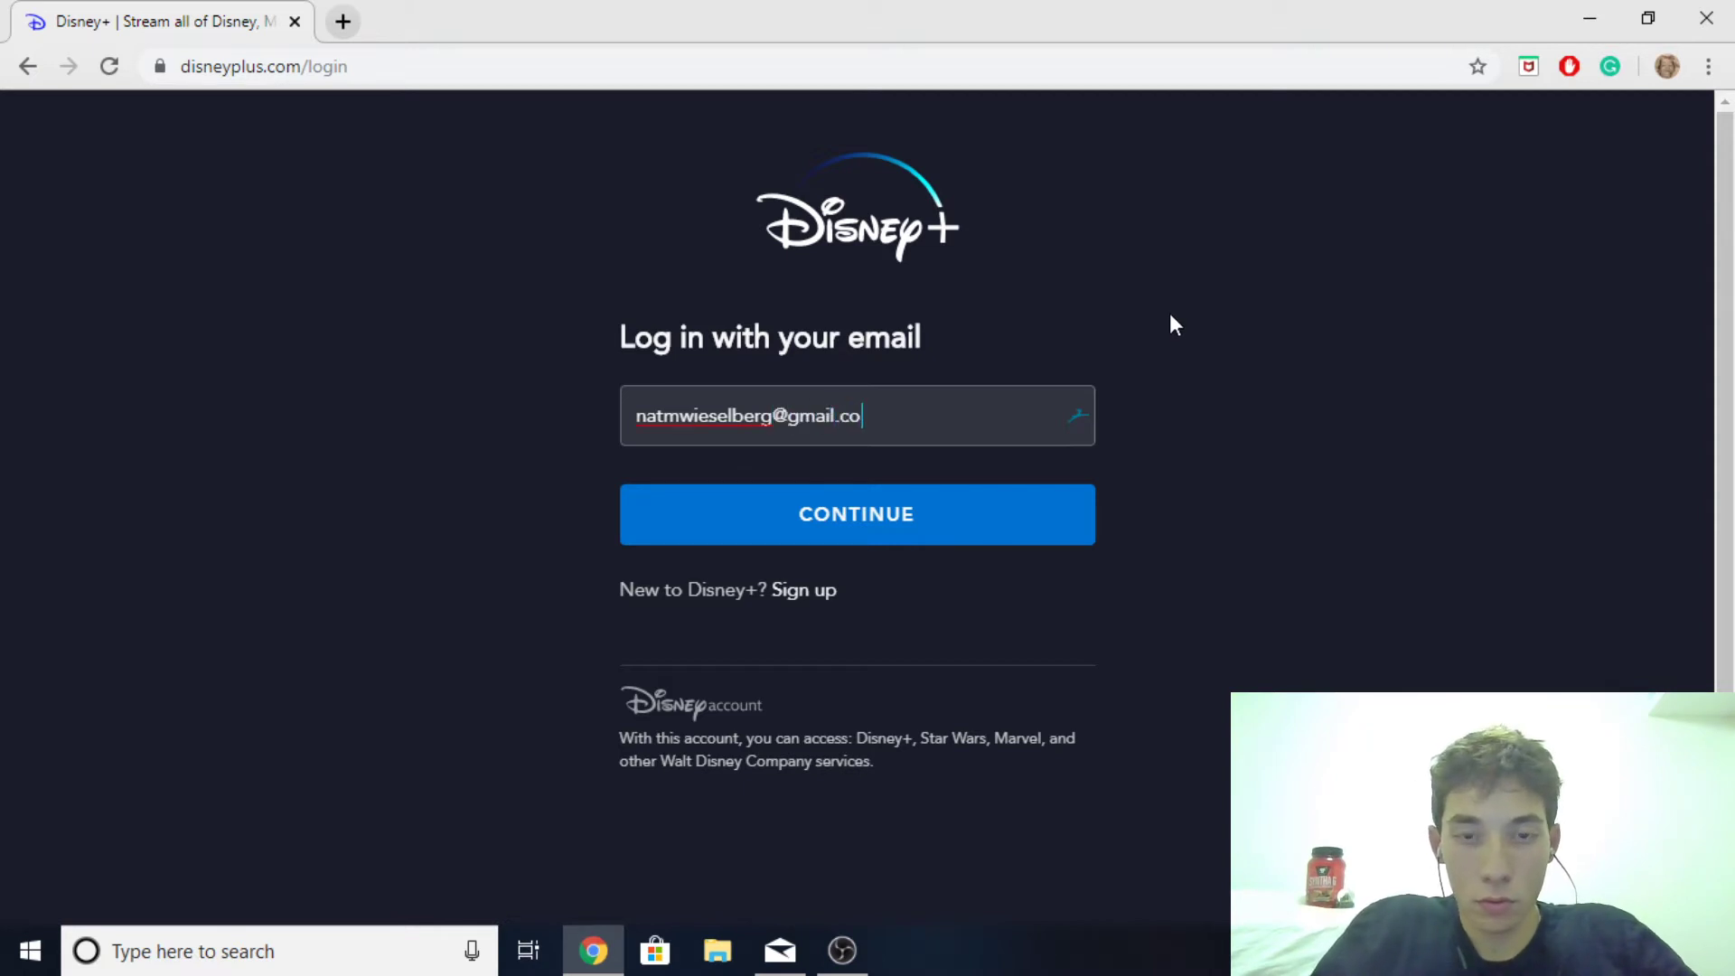
{"action": "left_click", "coordinate": [995, 511]}
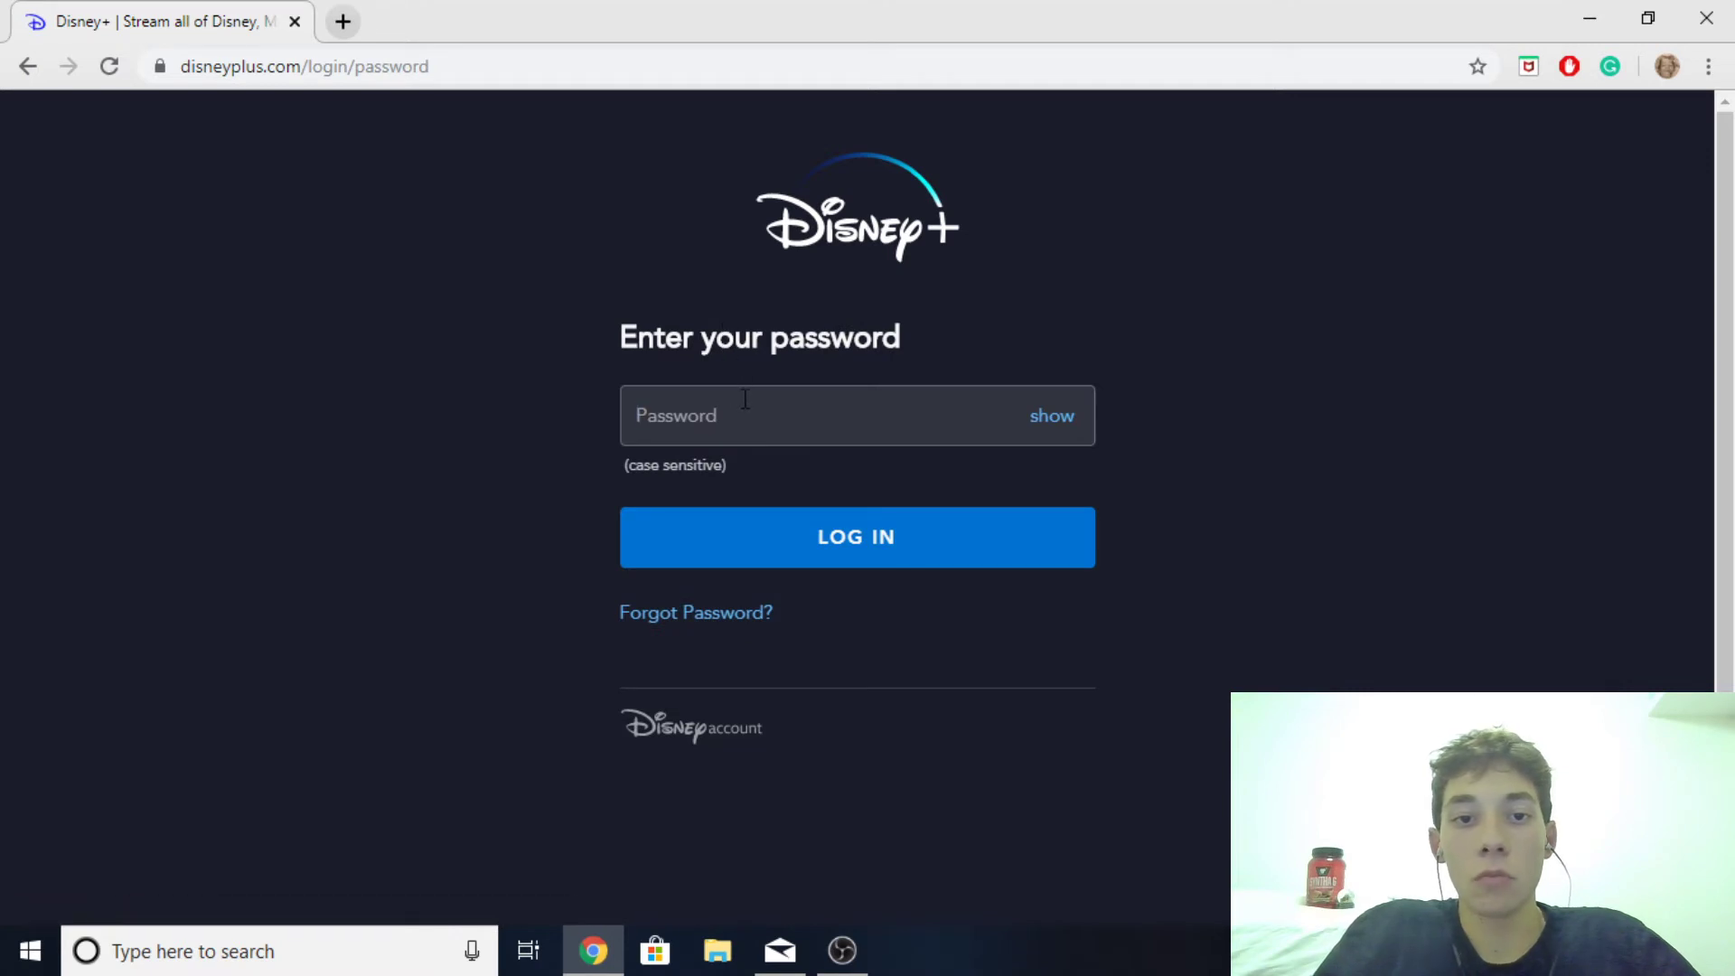
{"action": "type", "text": "•••••••••••"}
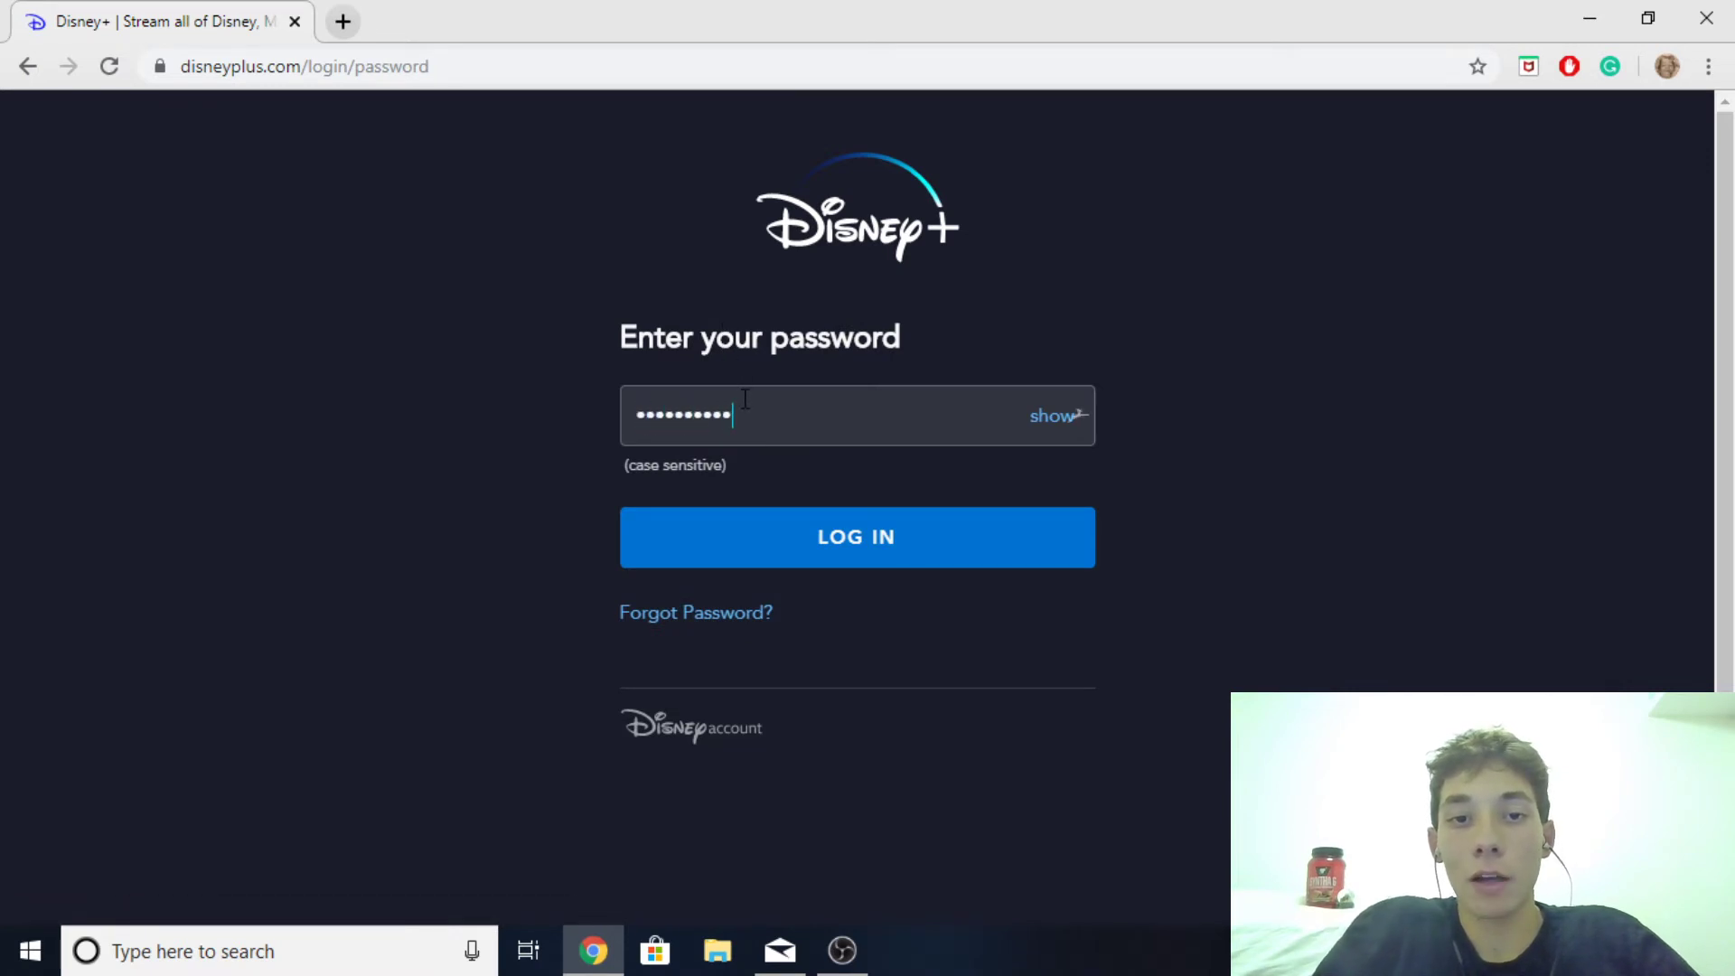
{"action": "key", "text": "Return"}
{"action": "key", "text": "Return"}
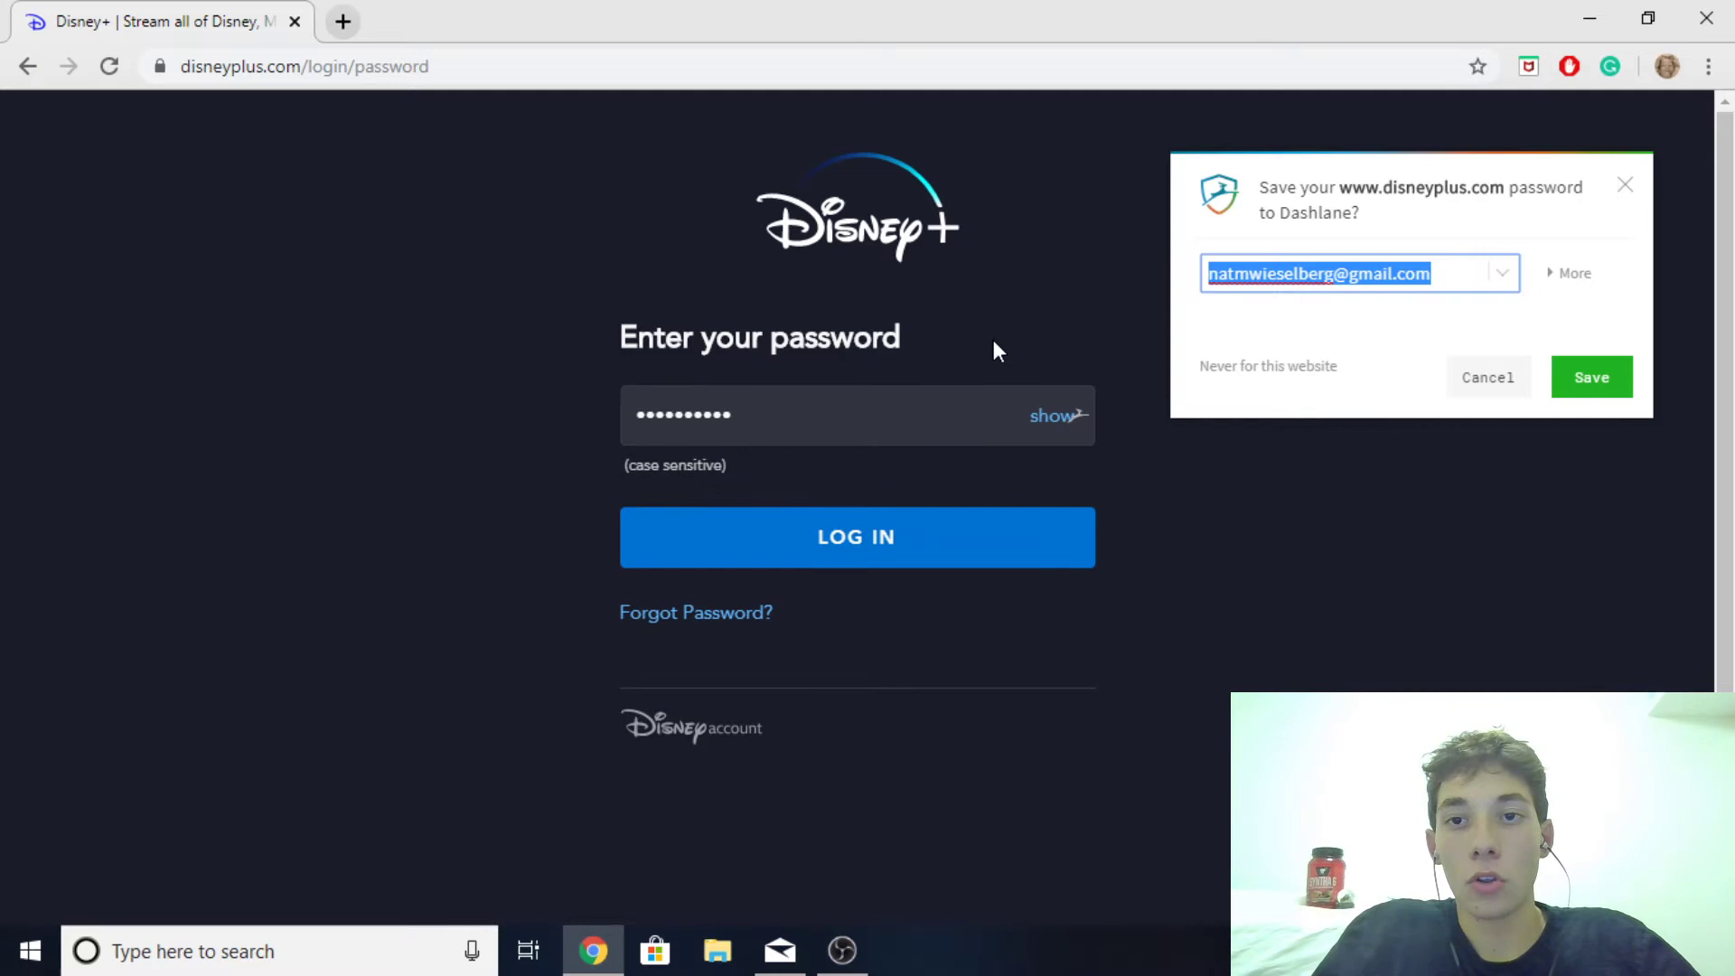
{"action": "left_click", "coordinate": [1625, 191]}
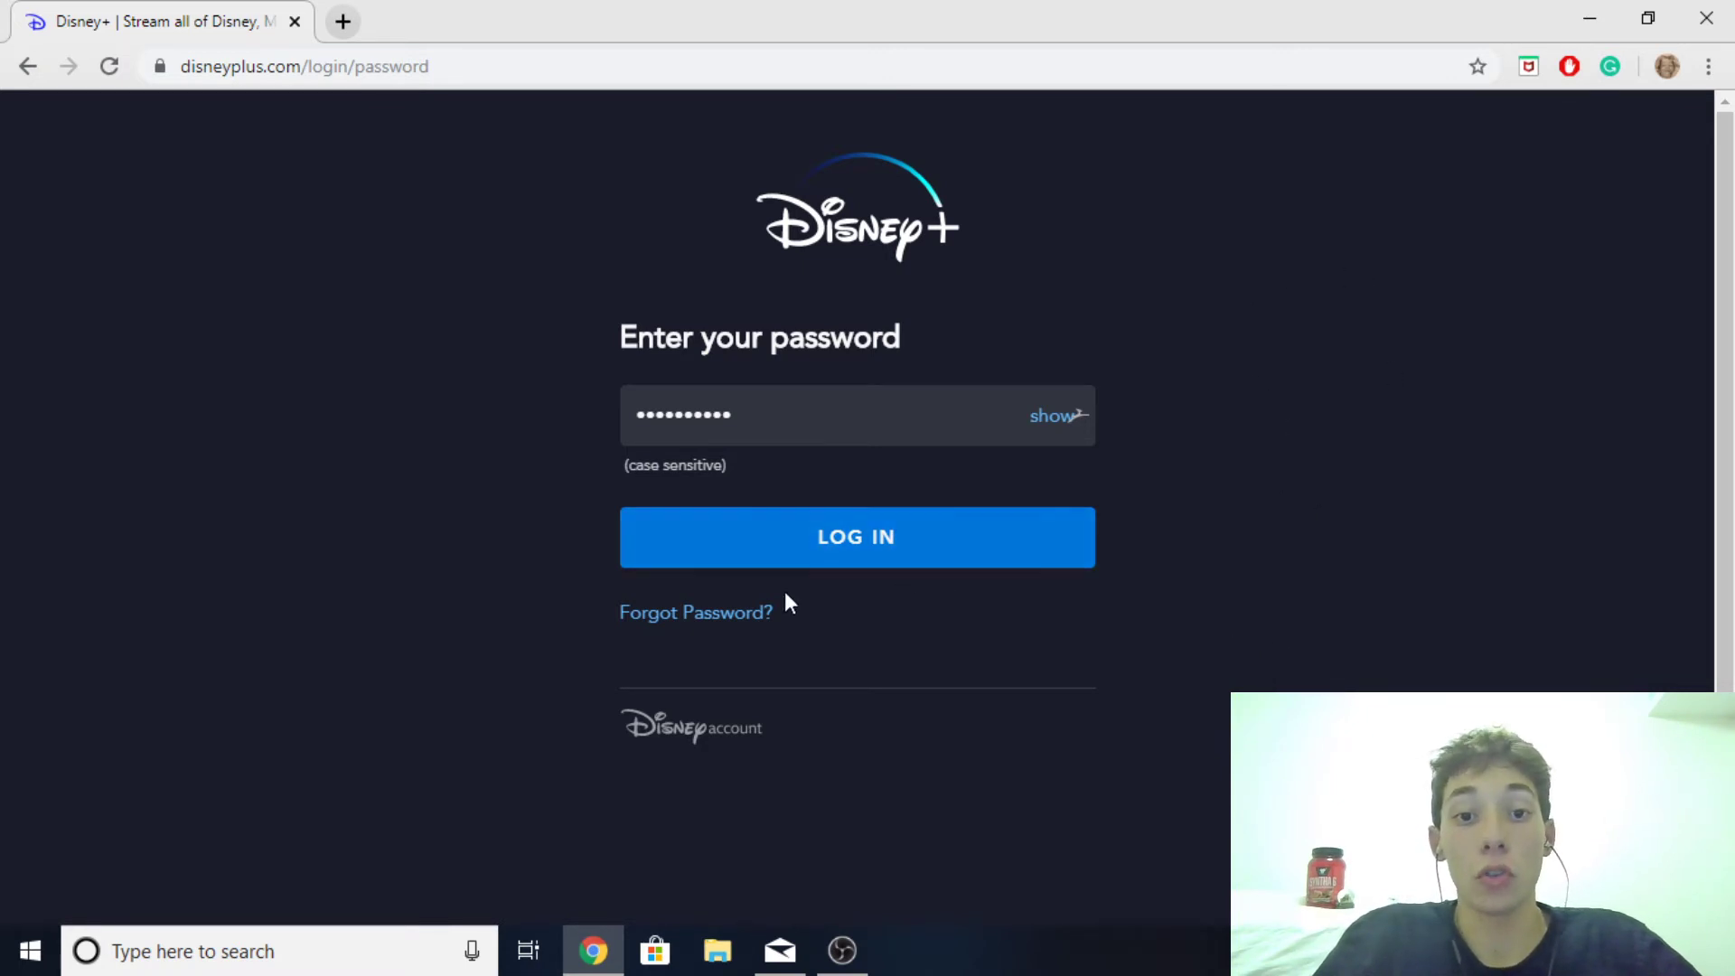
Request a reset via Forgot Password? and close the Dashlane save-password popup.
{"action": "left_click", "coordinate": [720, 628]}
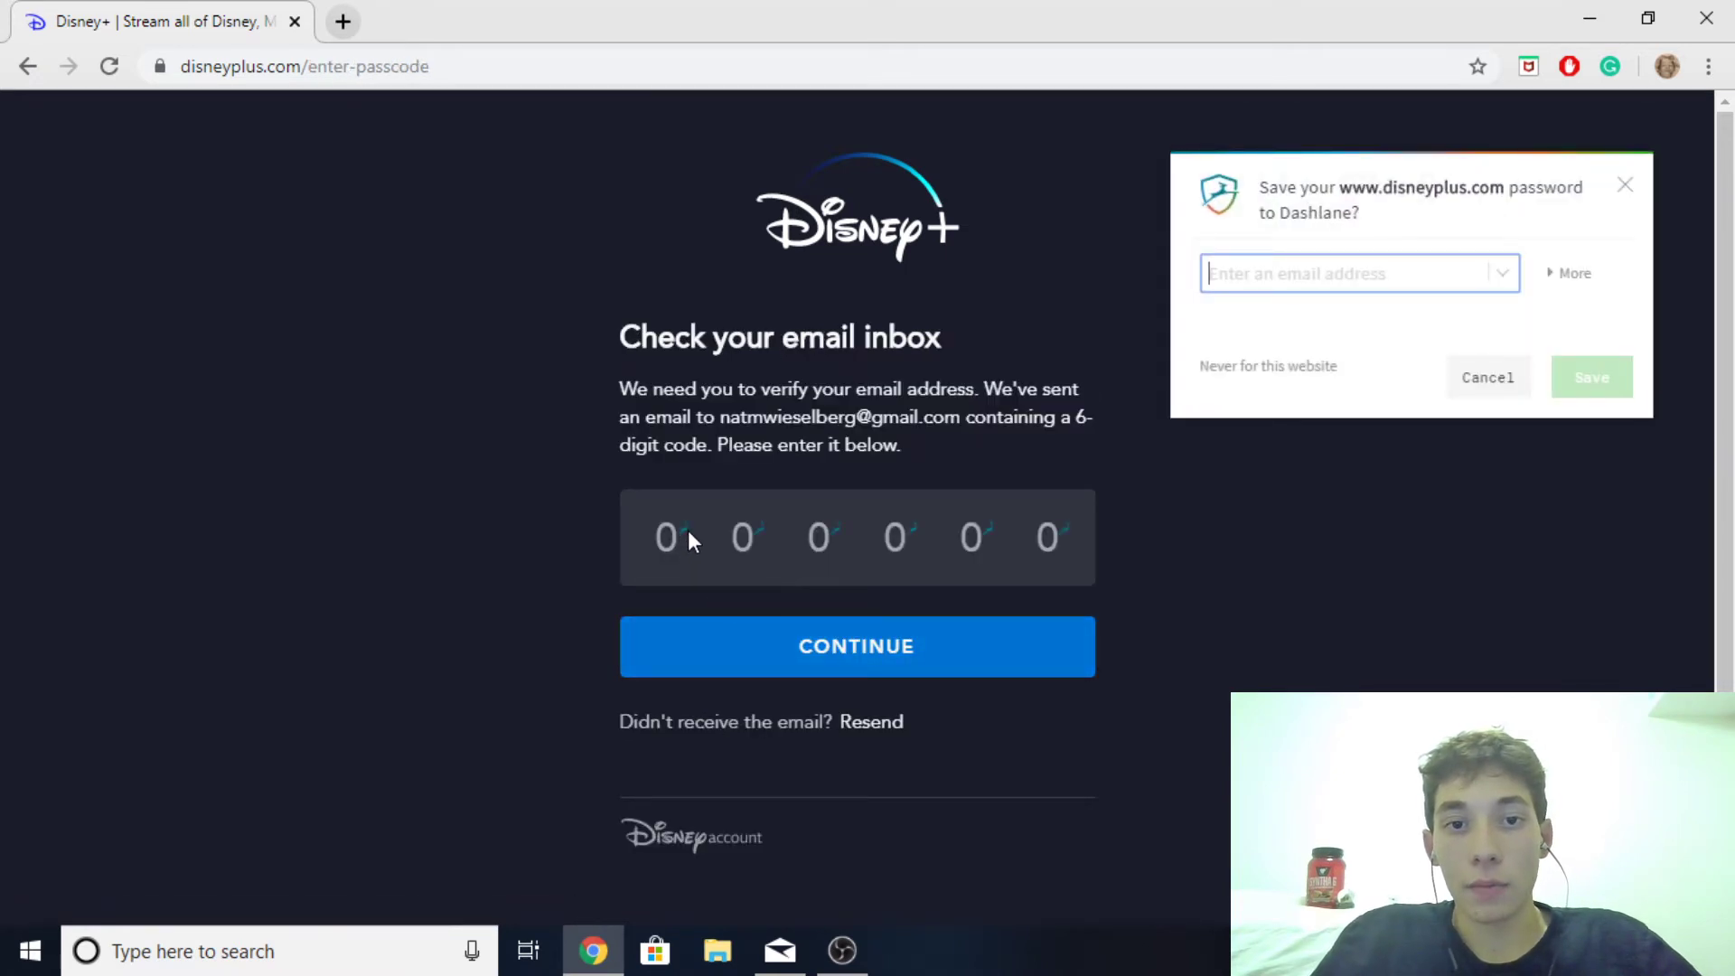
{"action": "left_click", "coordinate": [1626, 189]}
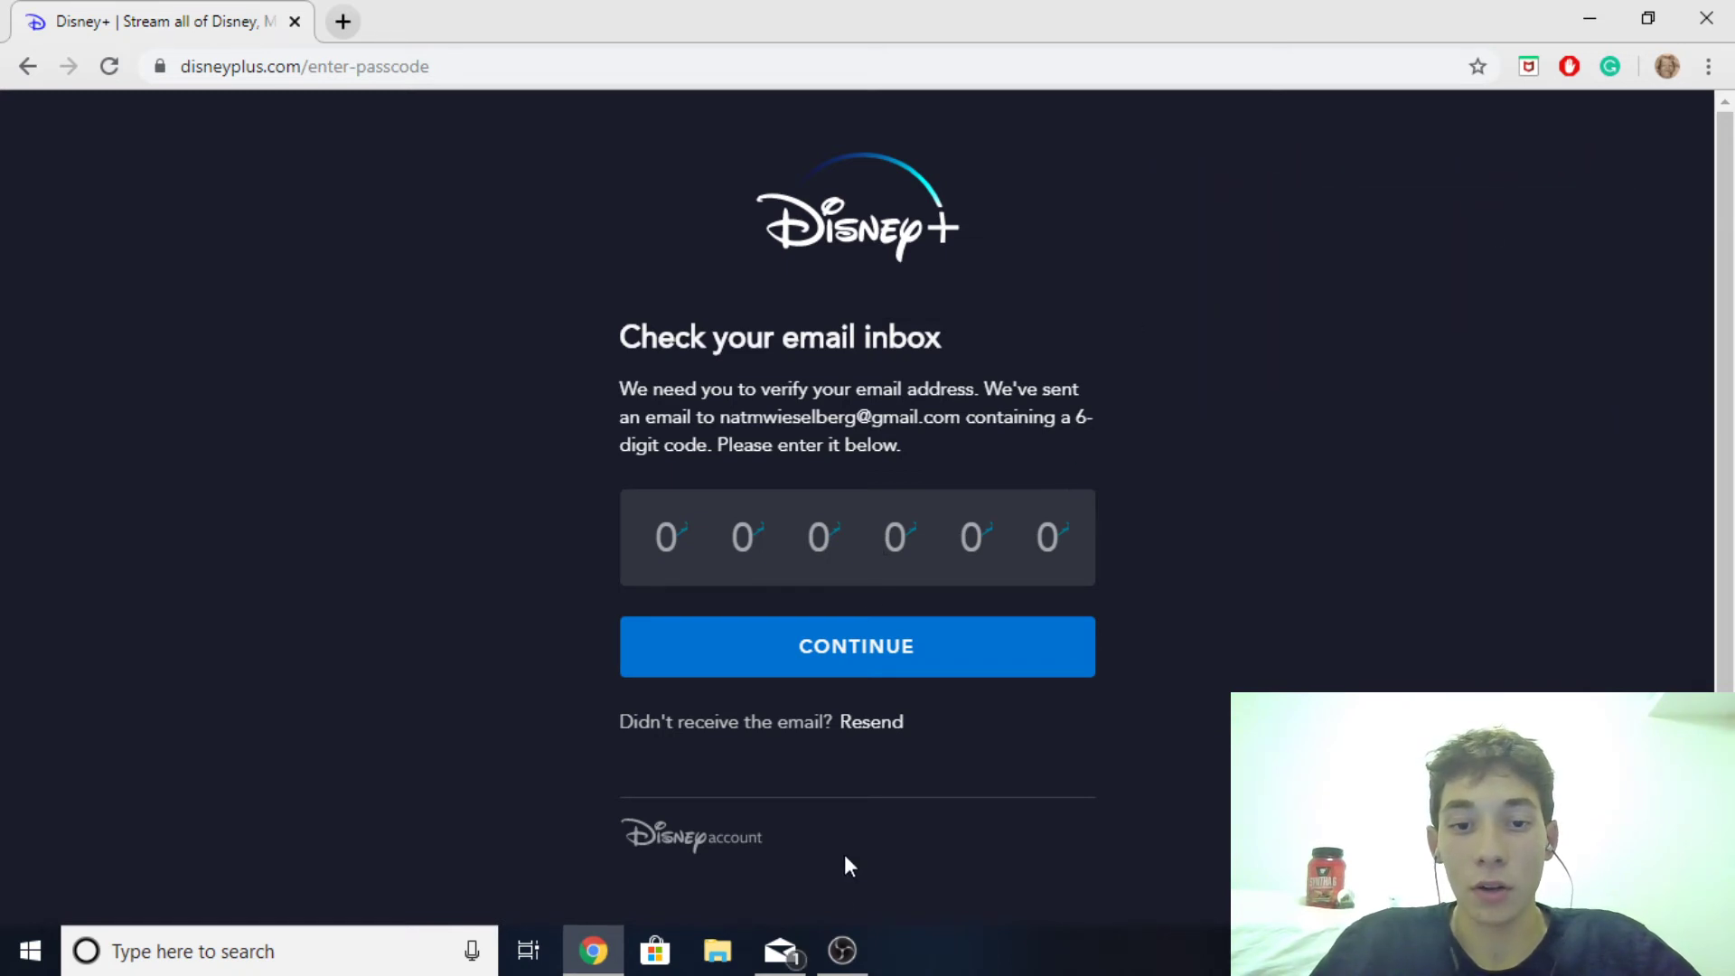
{"action": "left_click", "coordinate": [780, 950]}
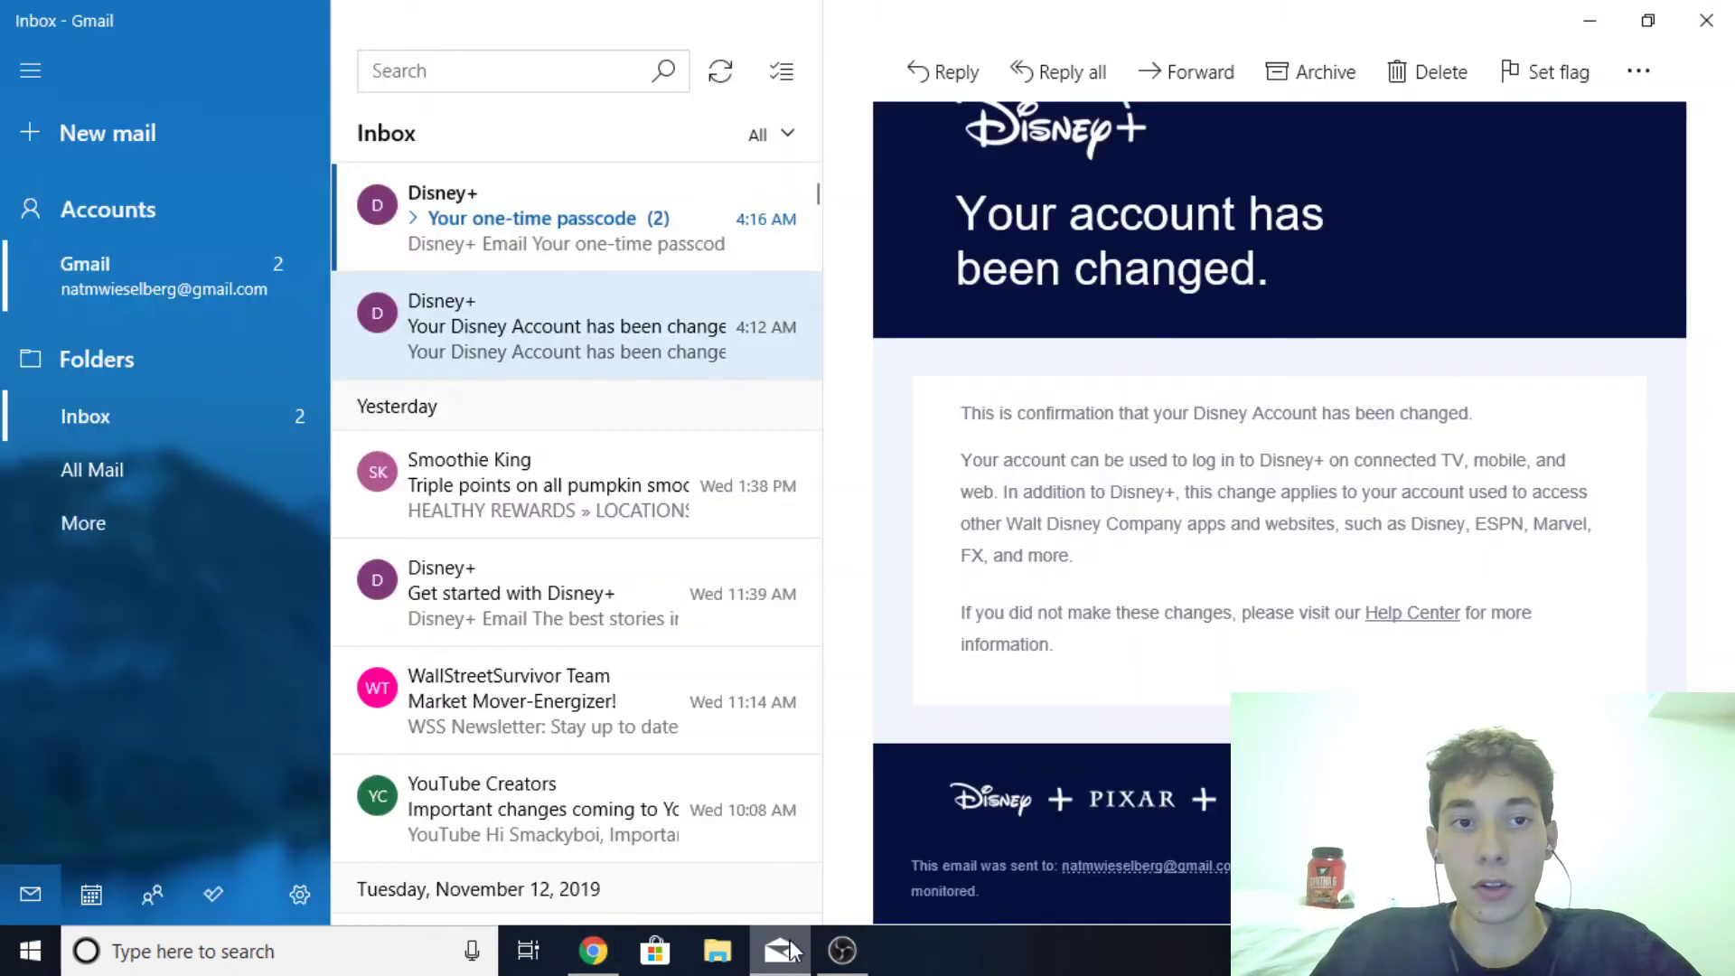
{"action": "left_click", "coordinate": [529, 223]}
{"action": "left_click", "coordinate": [534, 289]}
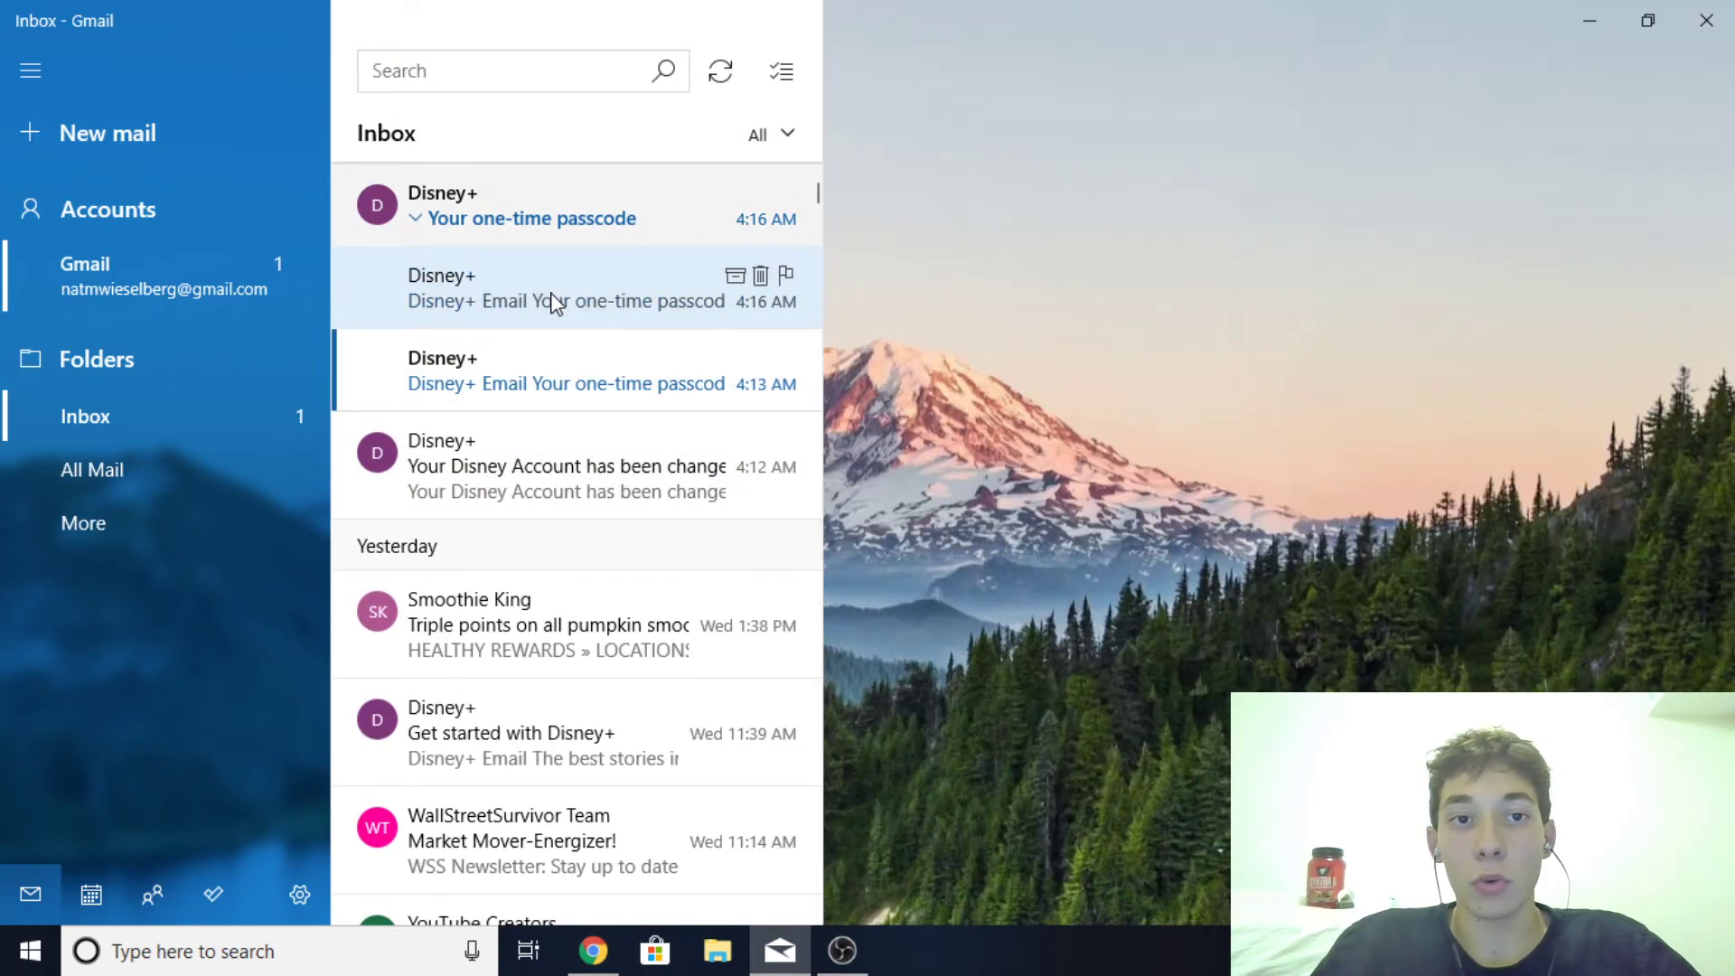
{"action": "left_click", "coordinate": [637, 300]}
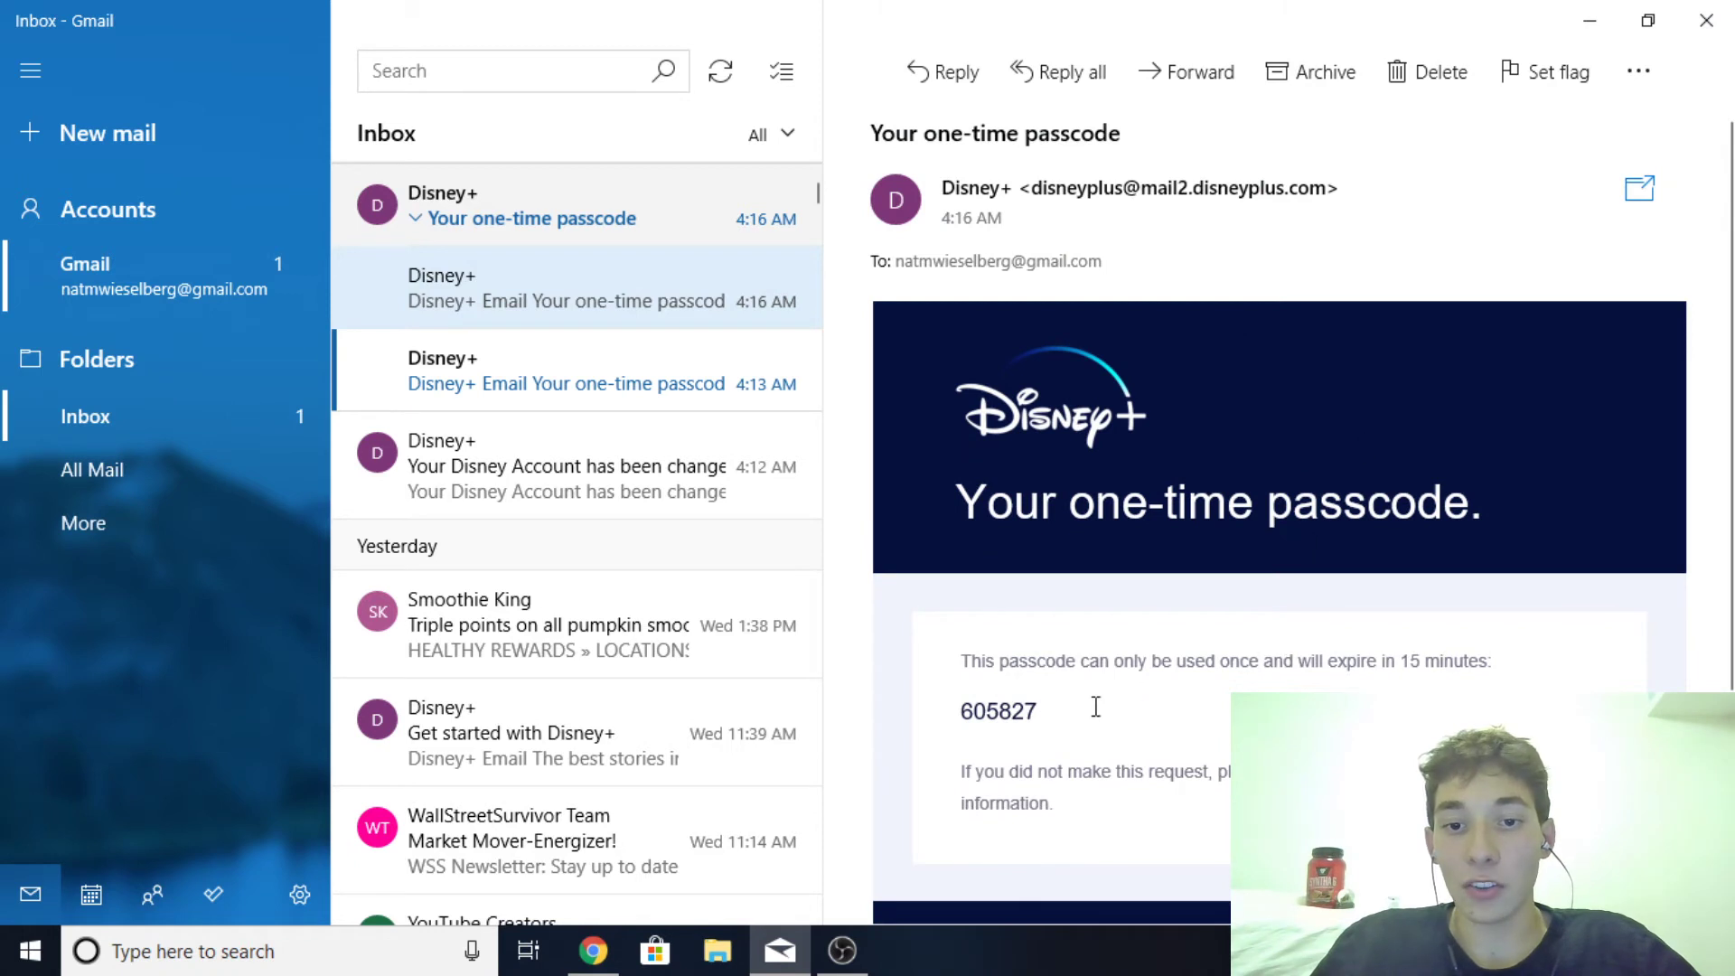
{"action": "left_click_drag", "start_coordinate": [1046, 714], "coordinate": [960, 720]}
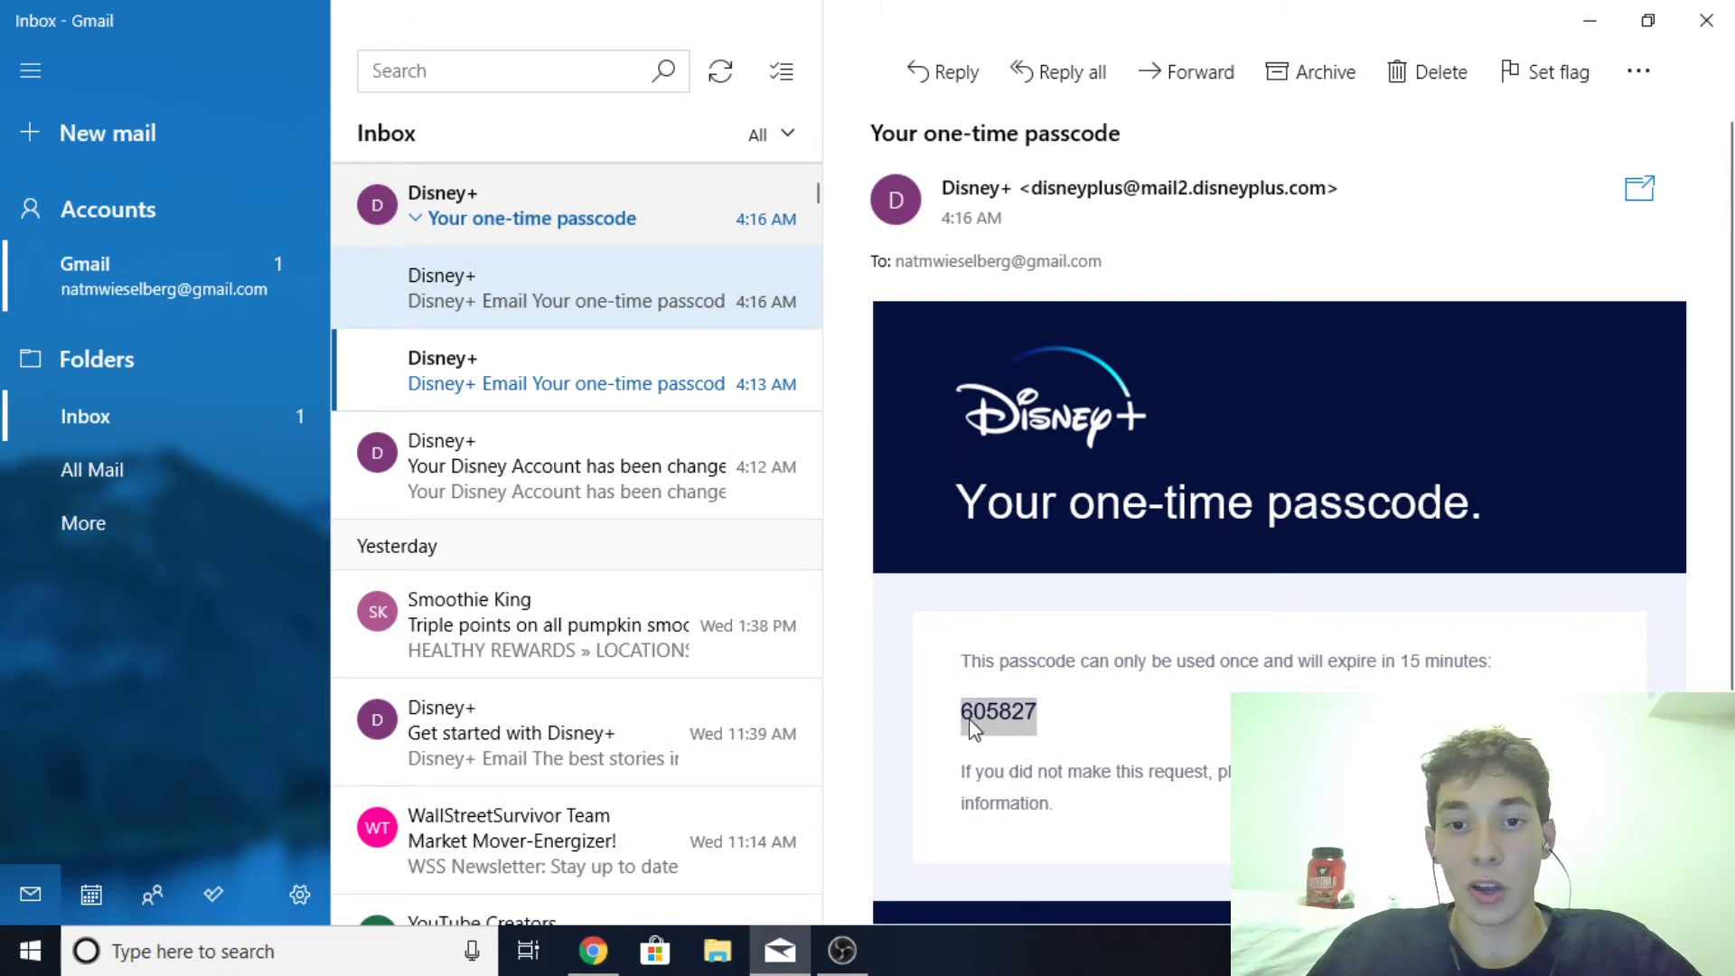
{"action": "right_click", "coordinate": [984, 727]}
{"action": "left_click", "coordinate": [1010, 739]}
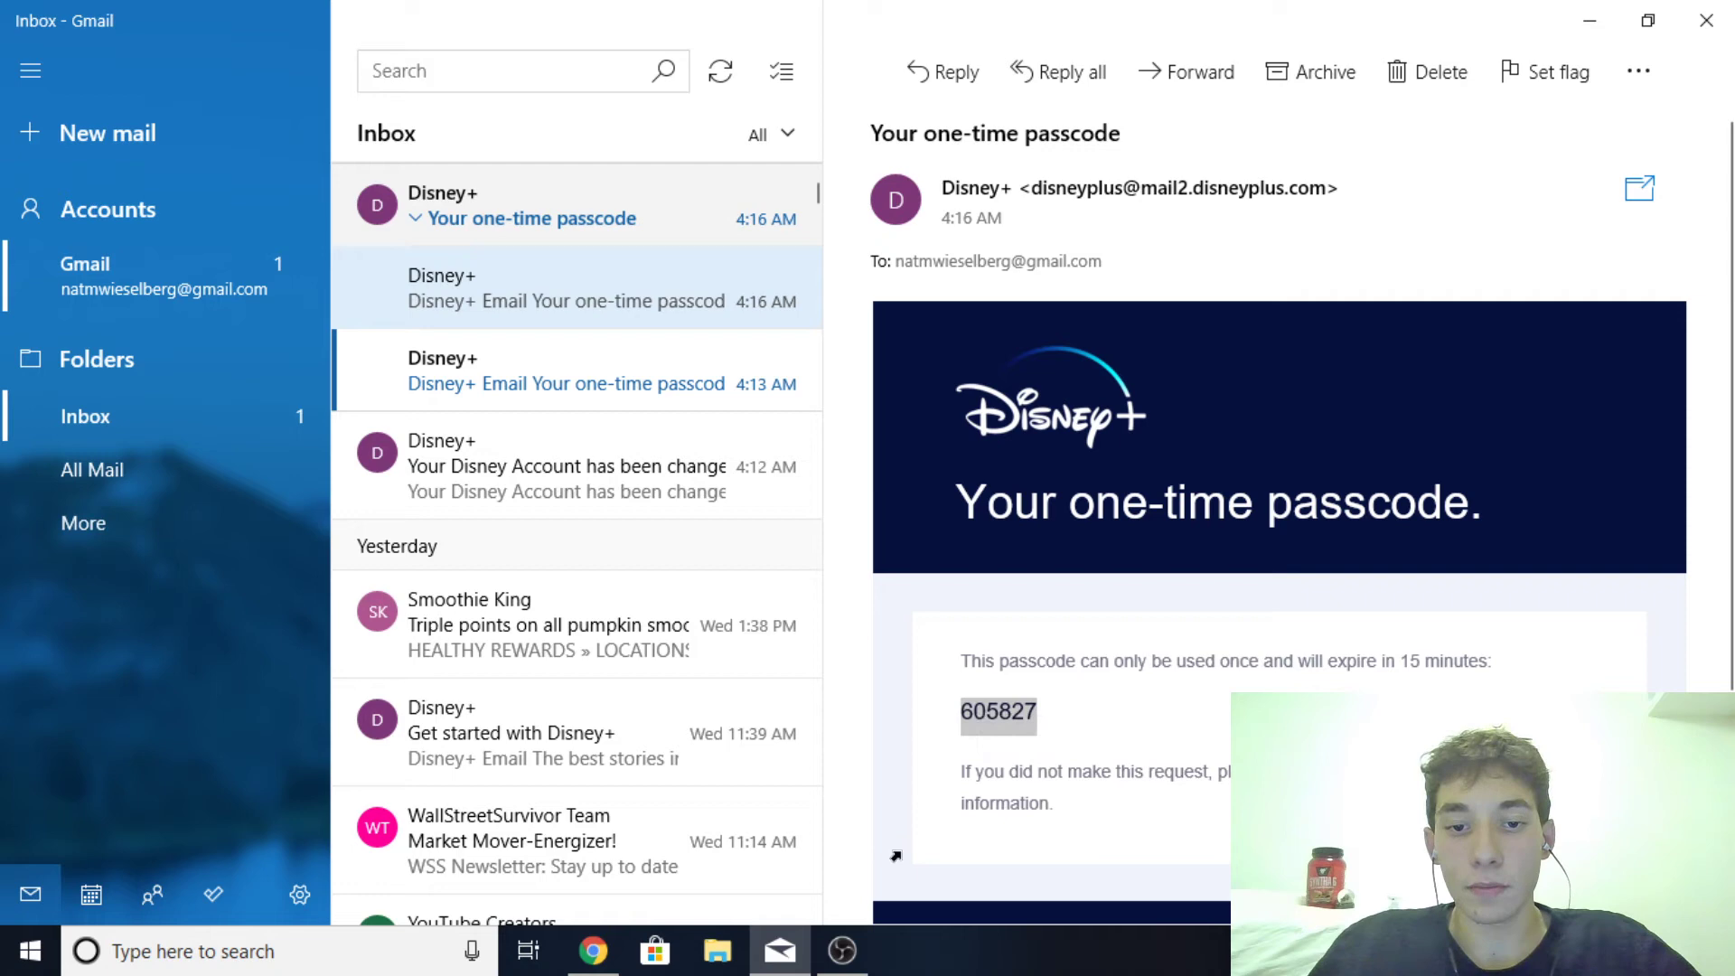
{"action": "left_click", "coordinate": [593, 950]}
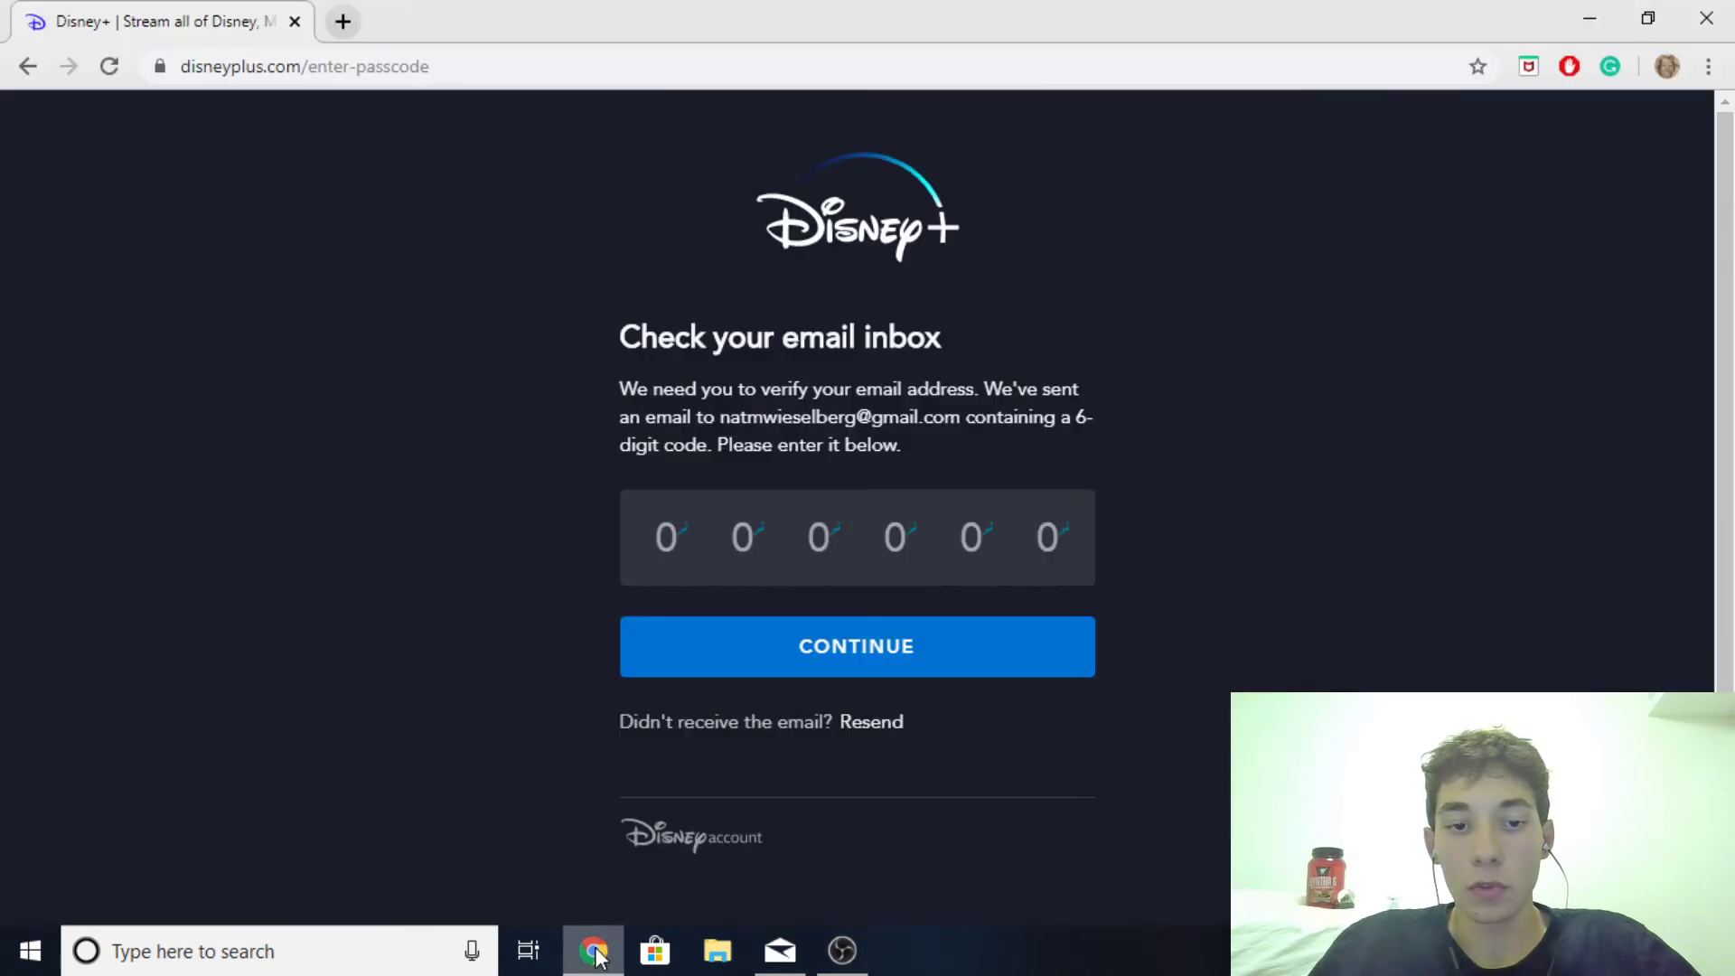
{"action": "left_click", "coordinate": [737, 566]}
{"action": "right_click", "coordinate": [727, 567]}
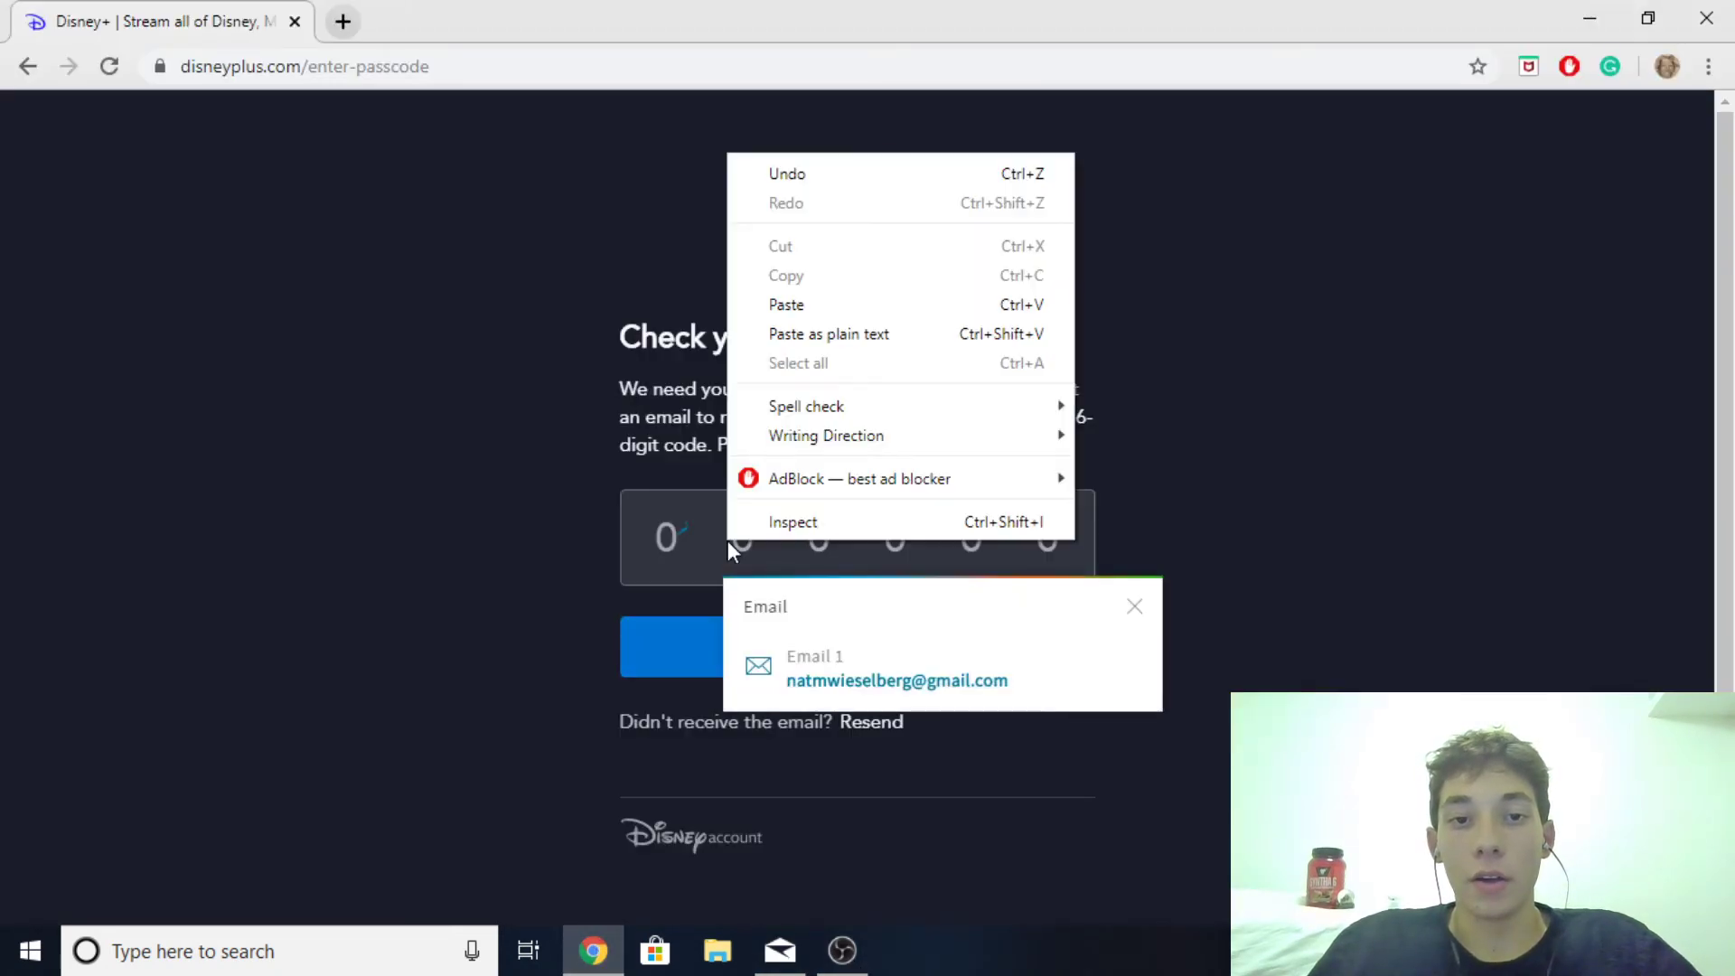
{"action": "left_click", "coordinate": [652, 544]}
{"action": "right_click", "coordinate": [651, 543]}
{"action": "left_click", "coordinate": [679, 307]}
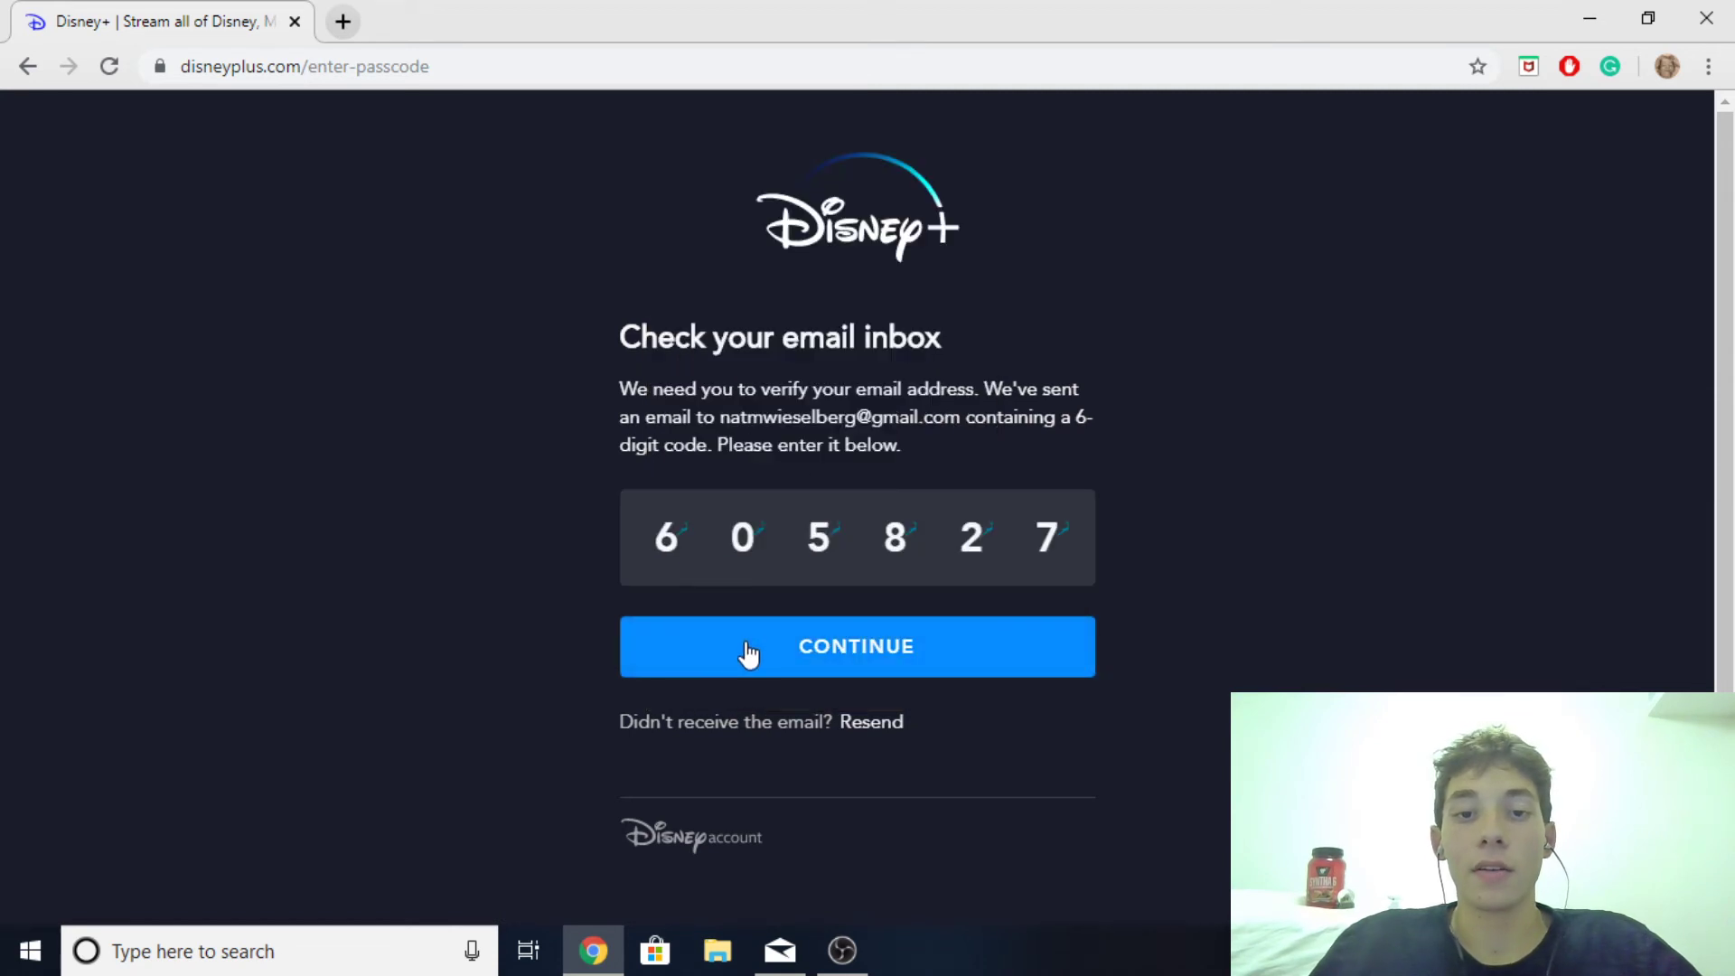
Submit the passcode, then type and retype a password in the New password field.
{"action": "left_click", "coordinate": [747, 653]}
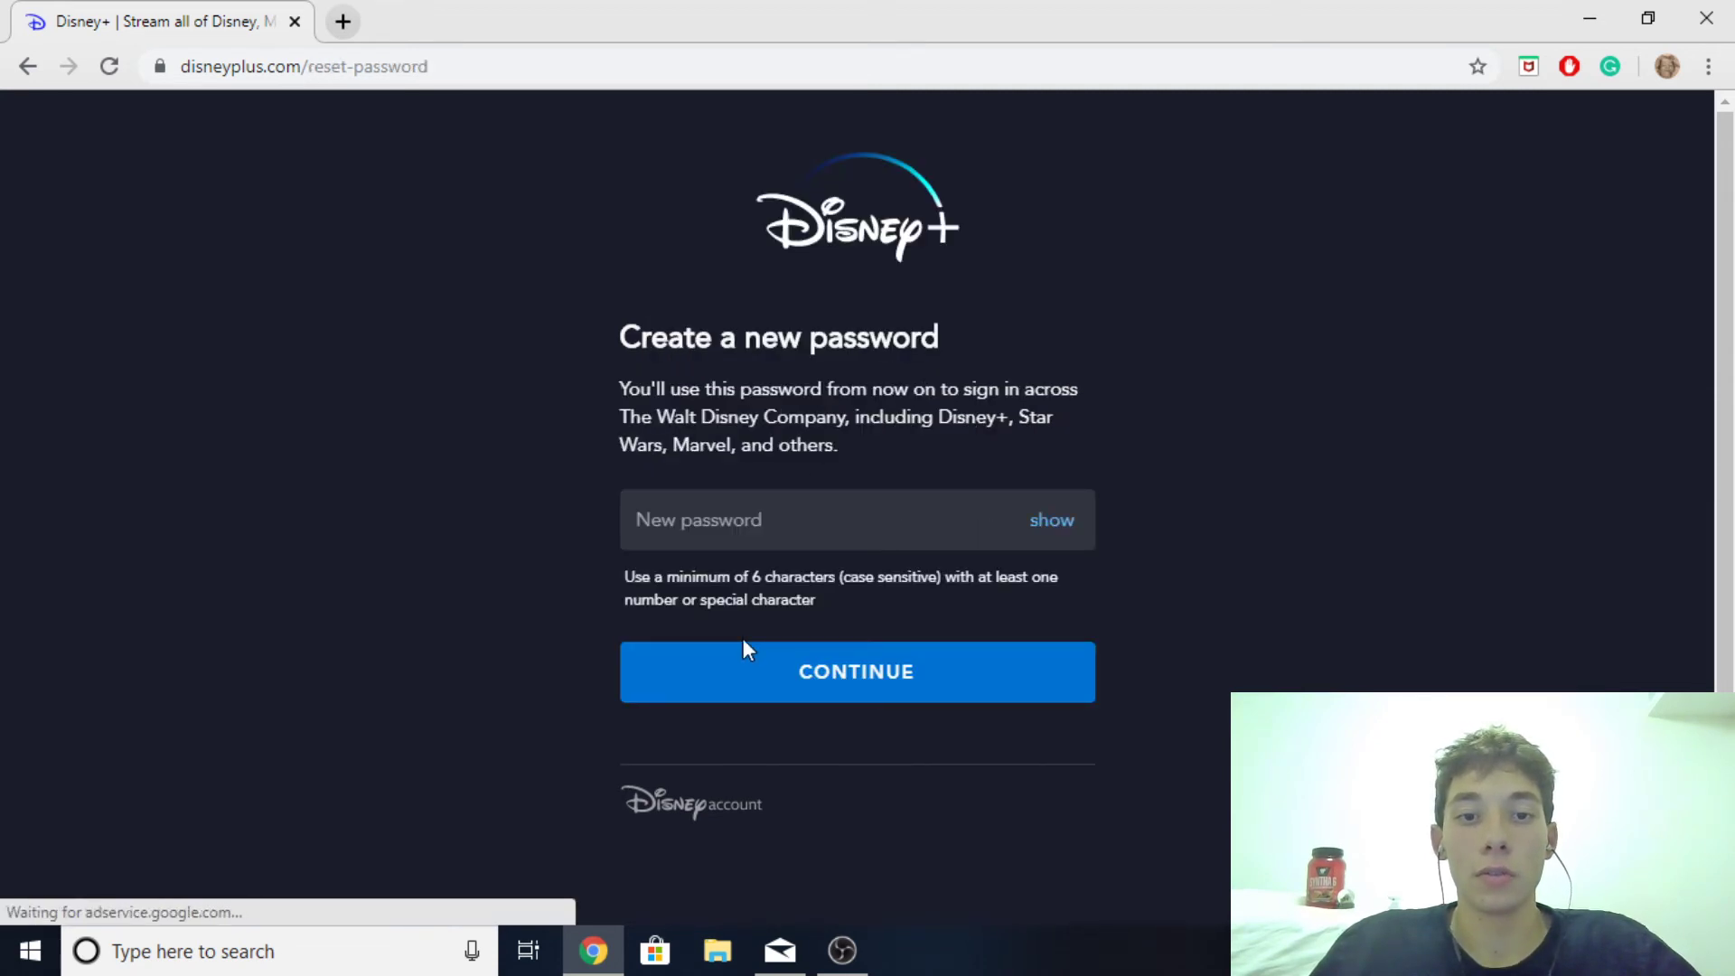
{"action": "left_click", "coordinate": [692, 525]}
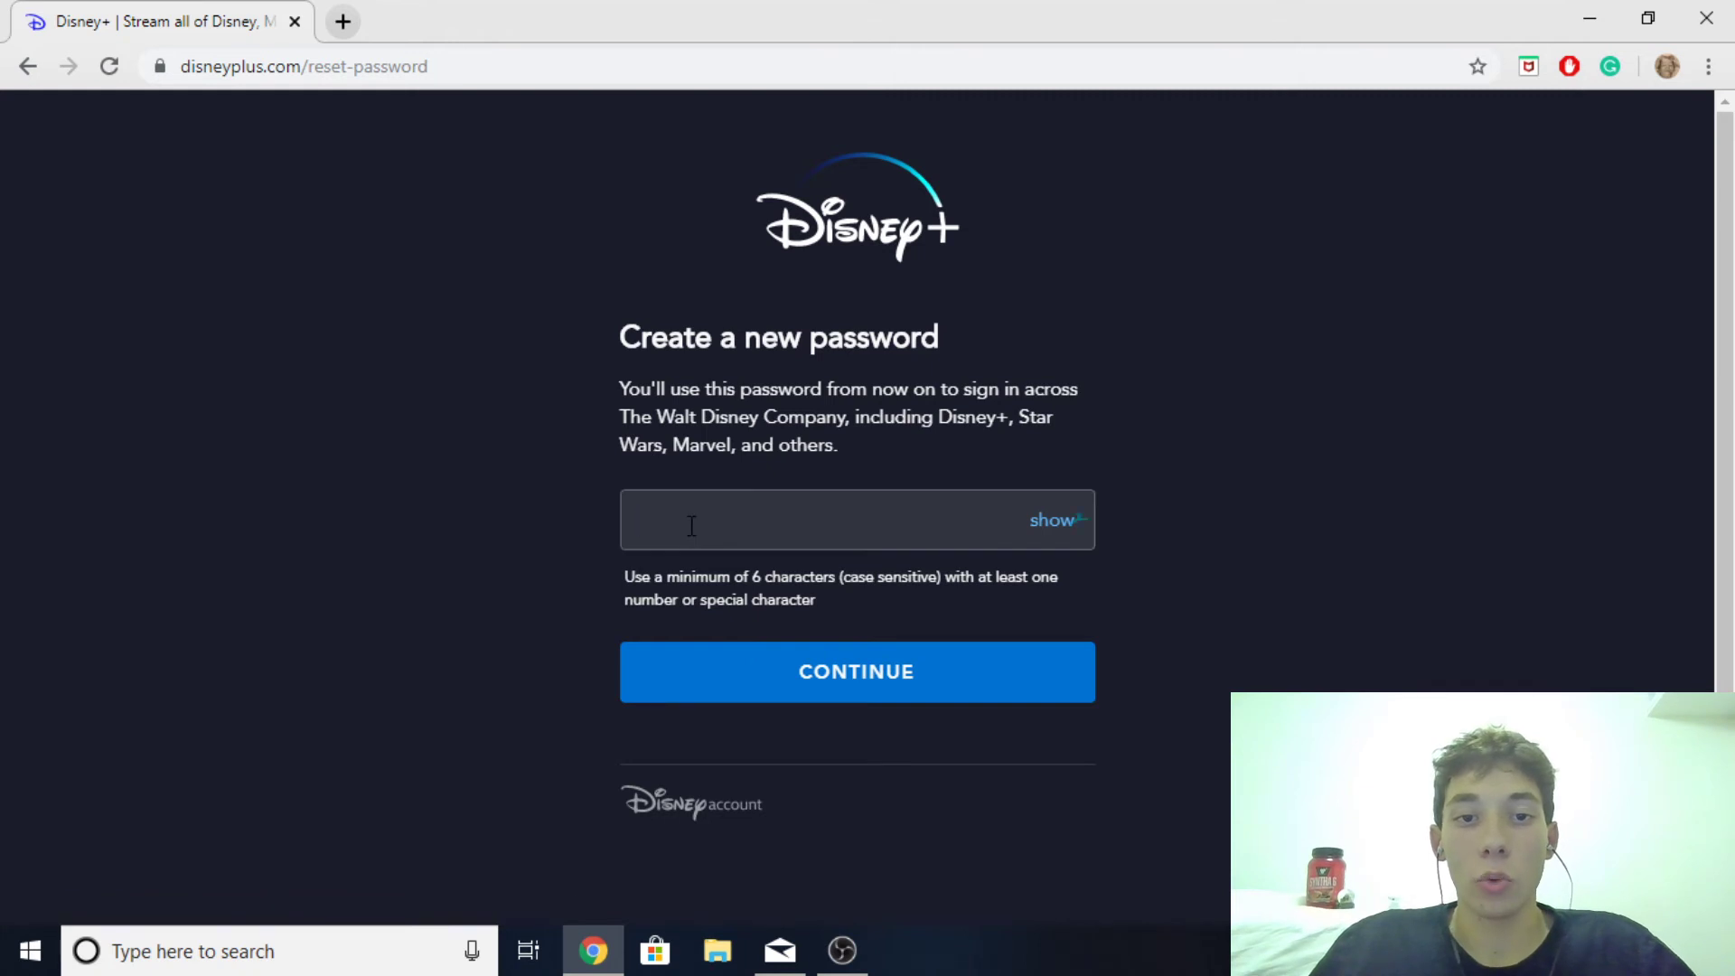
{"action": "type", "text": "•"}
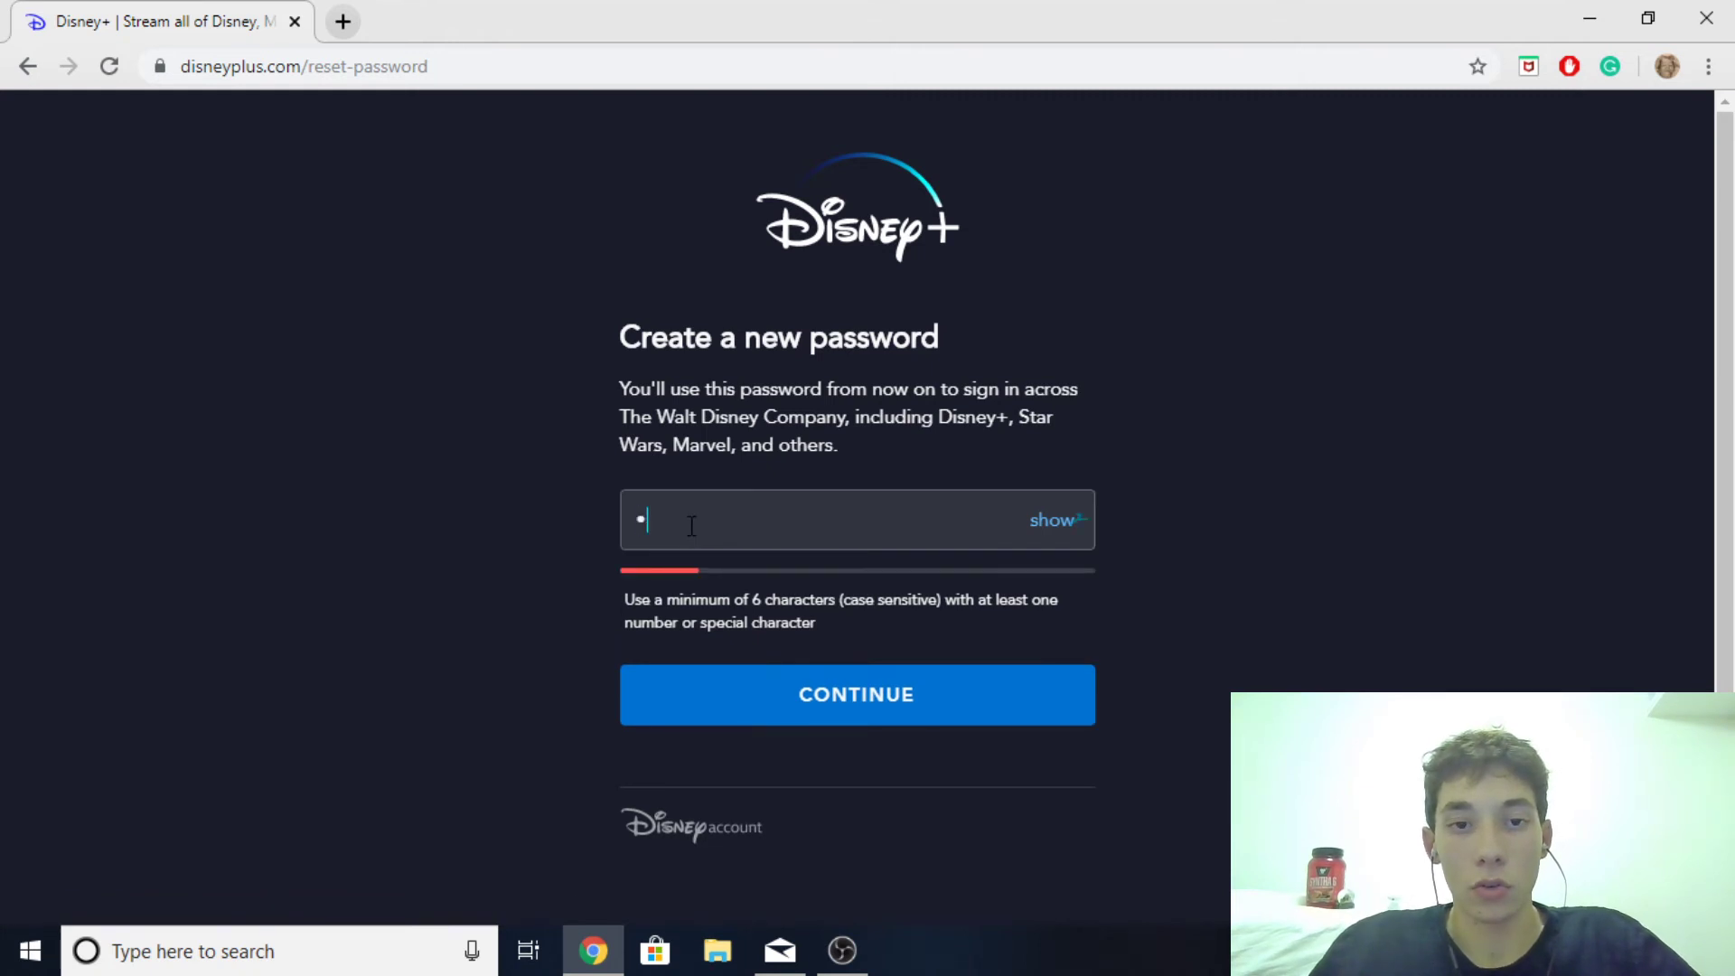
{"action": "type", "text": "•••••"}
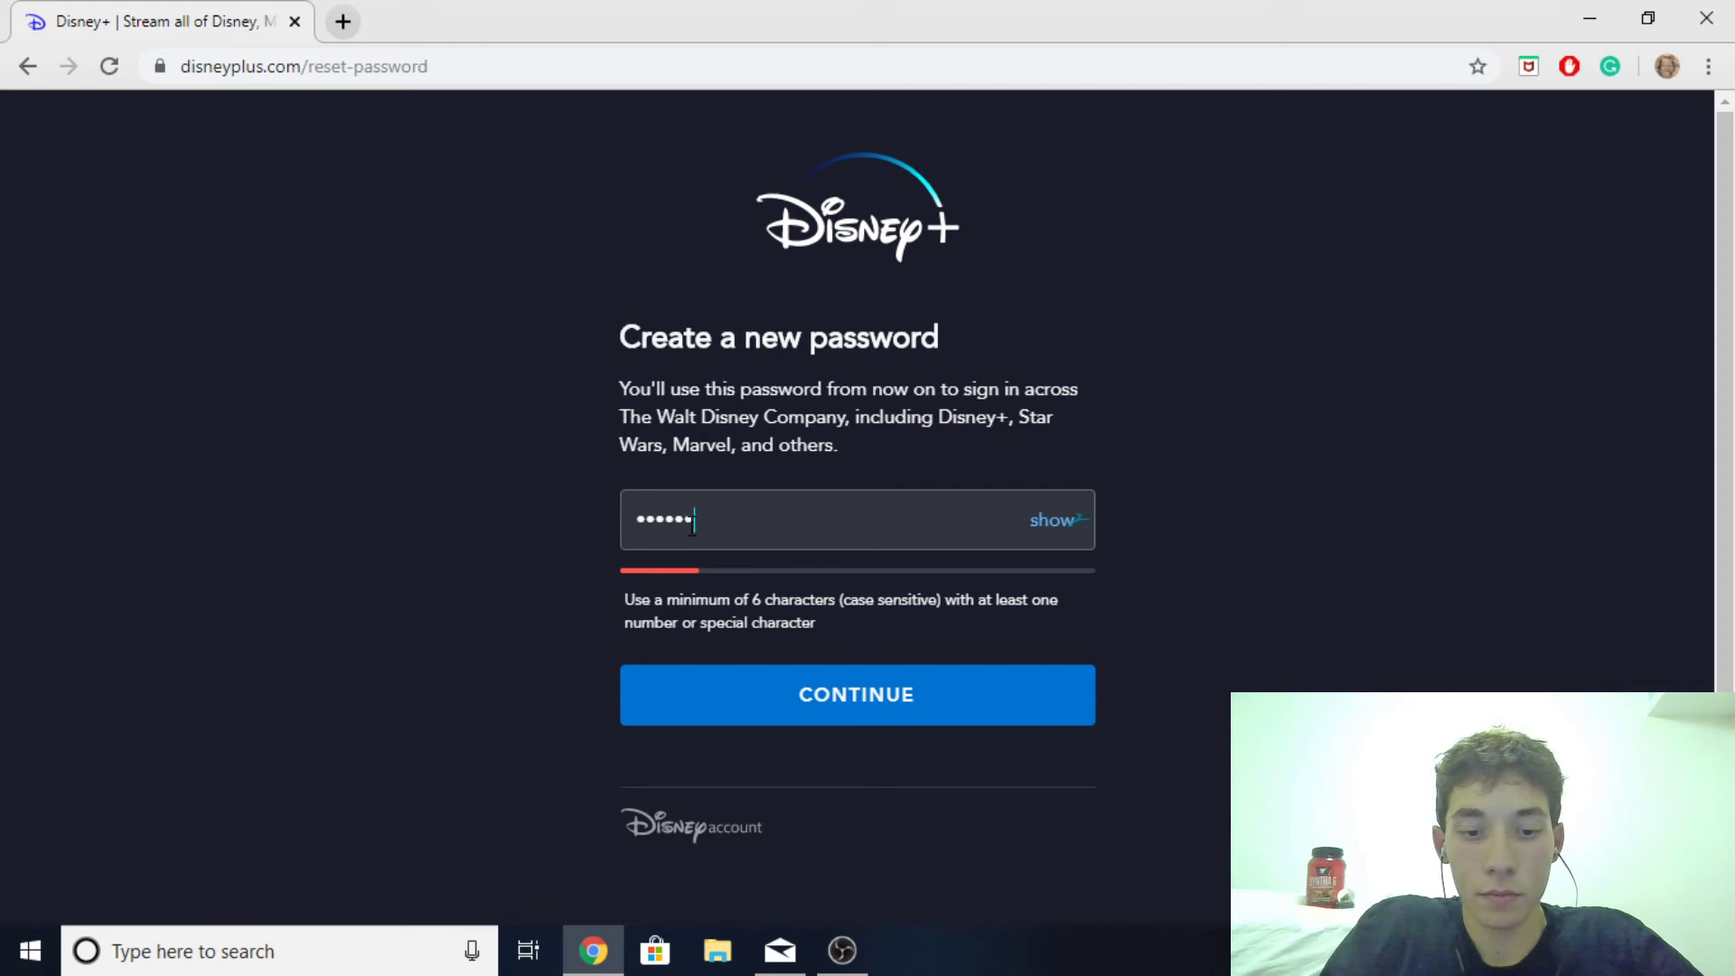
{"action": "type", "text": "•"}
{"action": "key", "text": "BackSpace"}
{"action": "key", "text": "BackSpace"}
{"action": "key", "text": "BackSpace"}
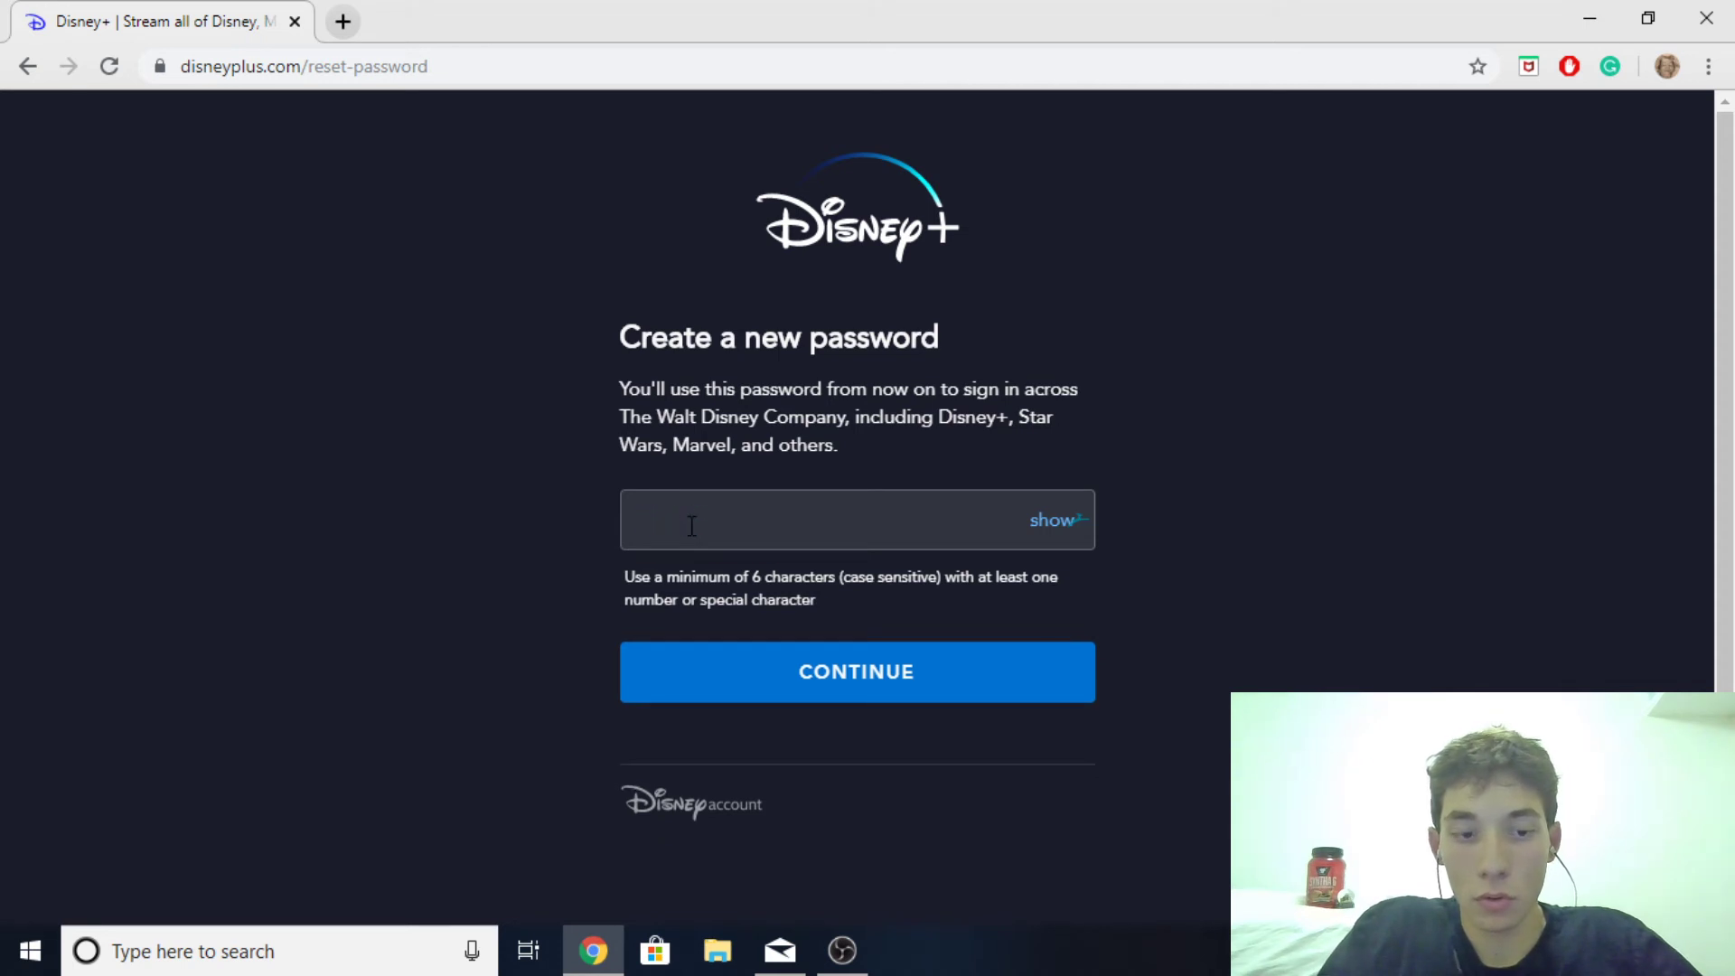
{"action": "type", "text": "••••••••"}
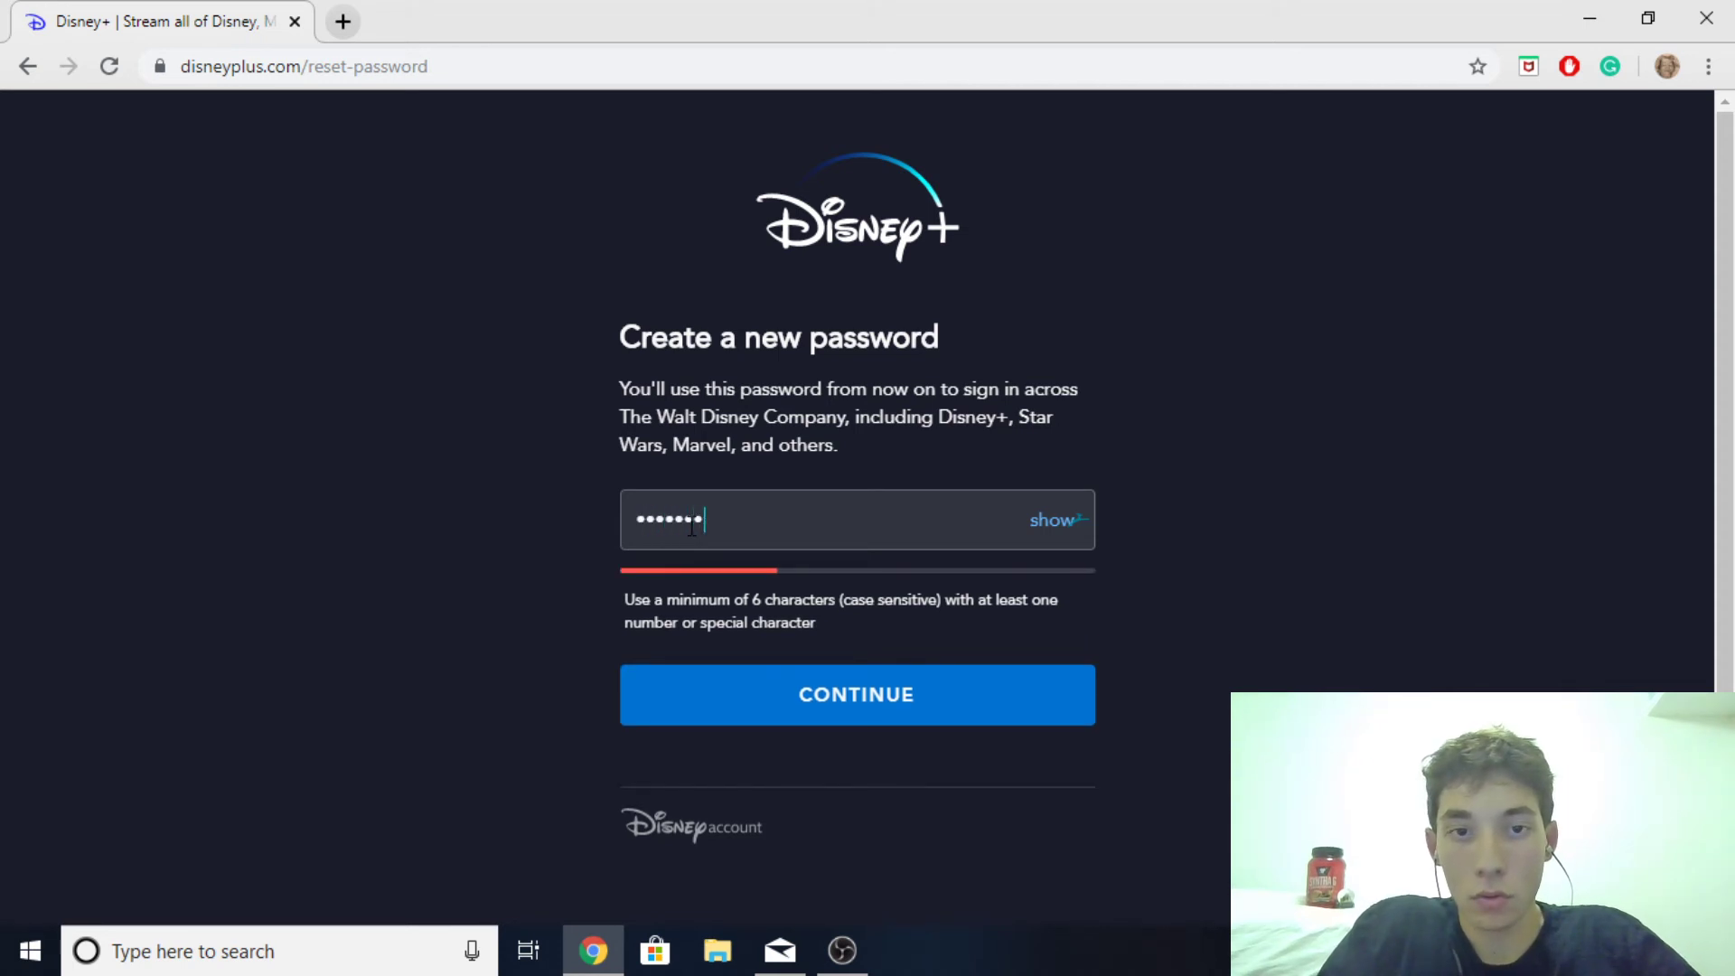
{"action": "type", "text": "•"}
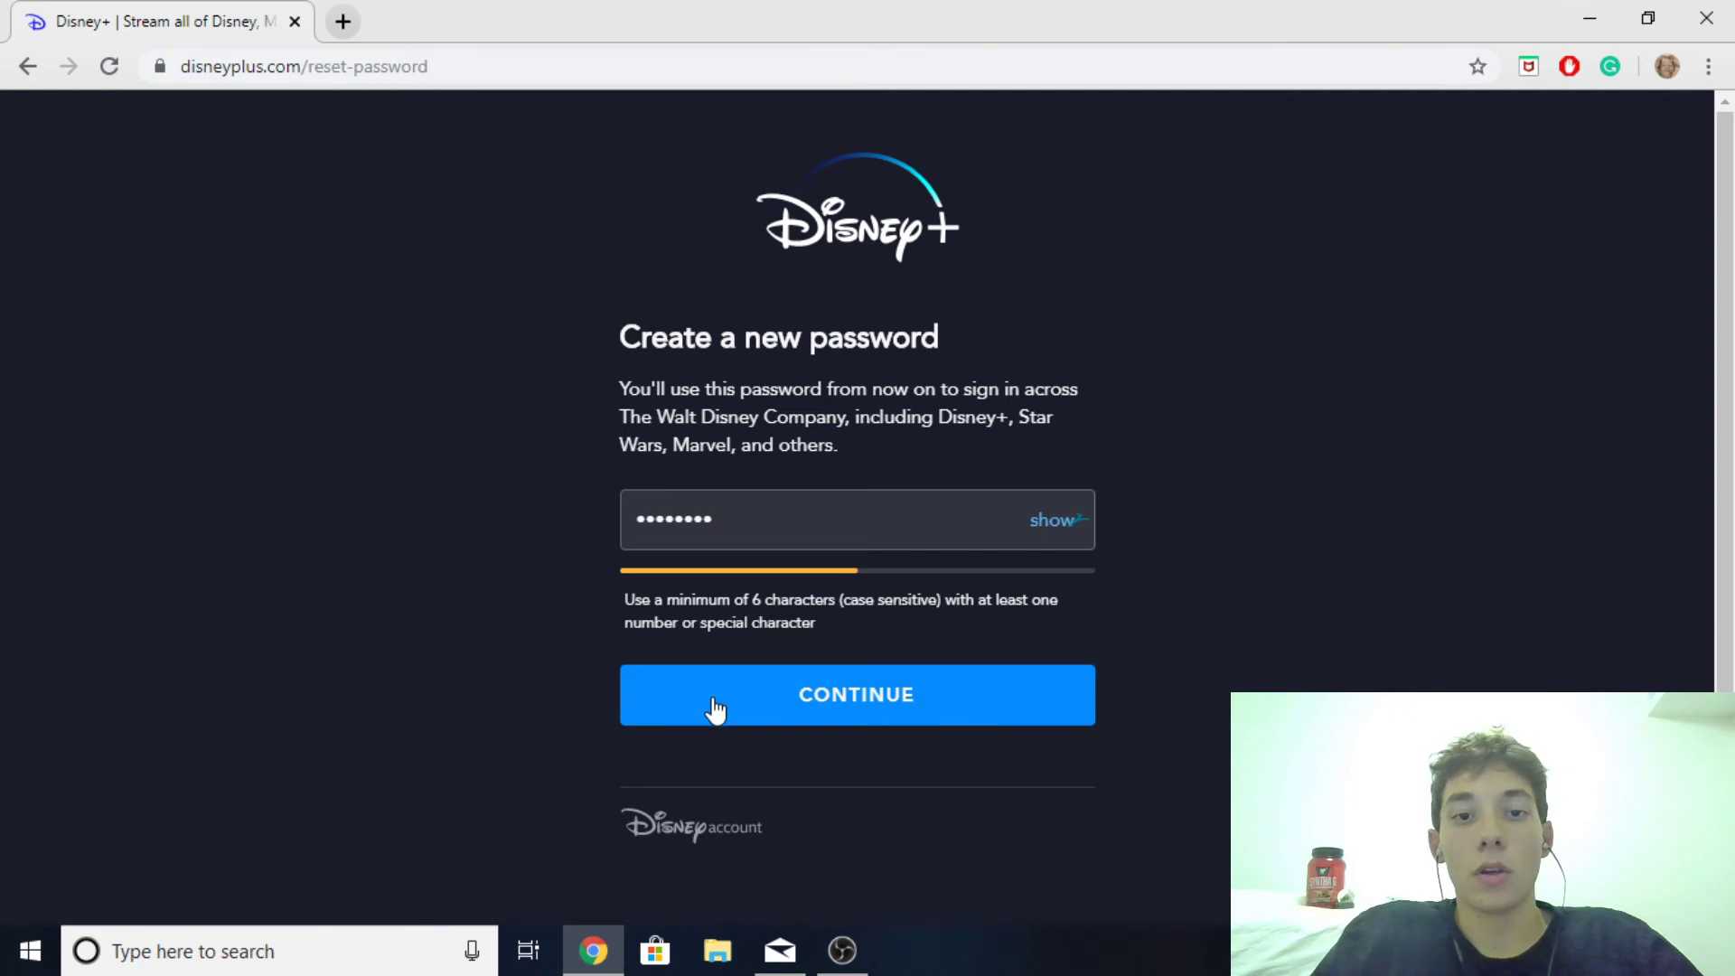
Submit the new password and dismiss the Dashlane save prompt on the home page.
{"action": "left_click", "coordinate": [714, 704]}
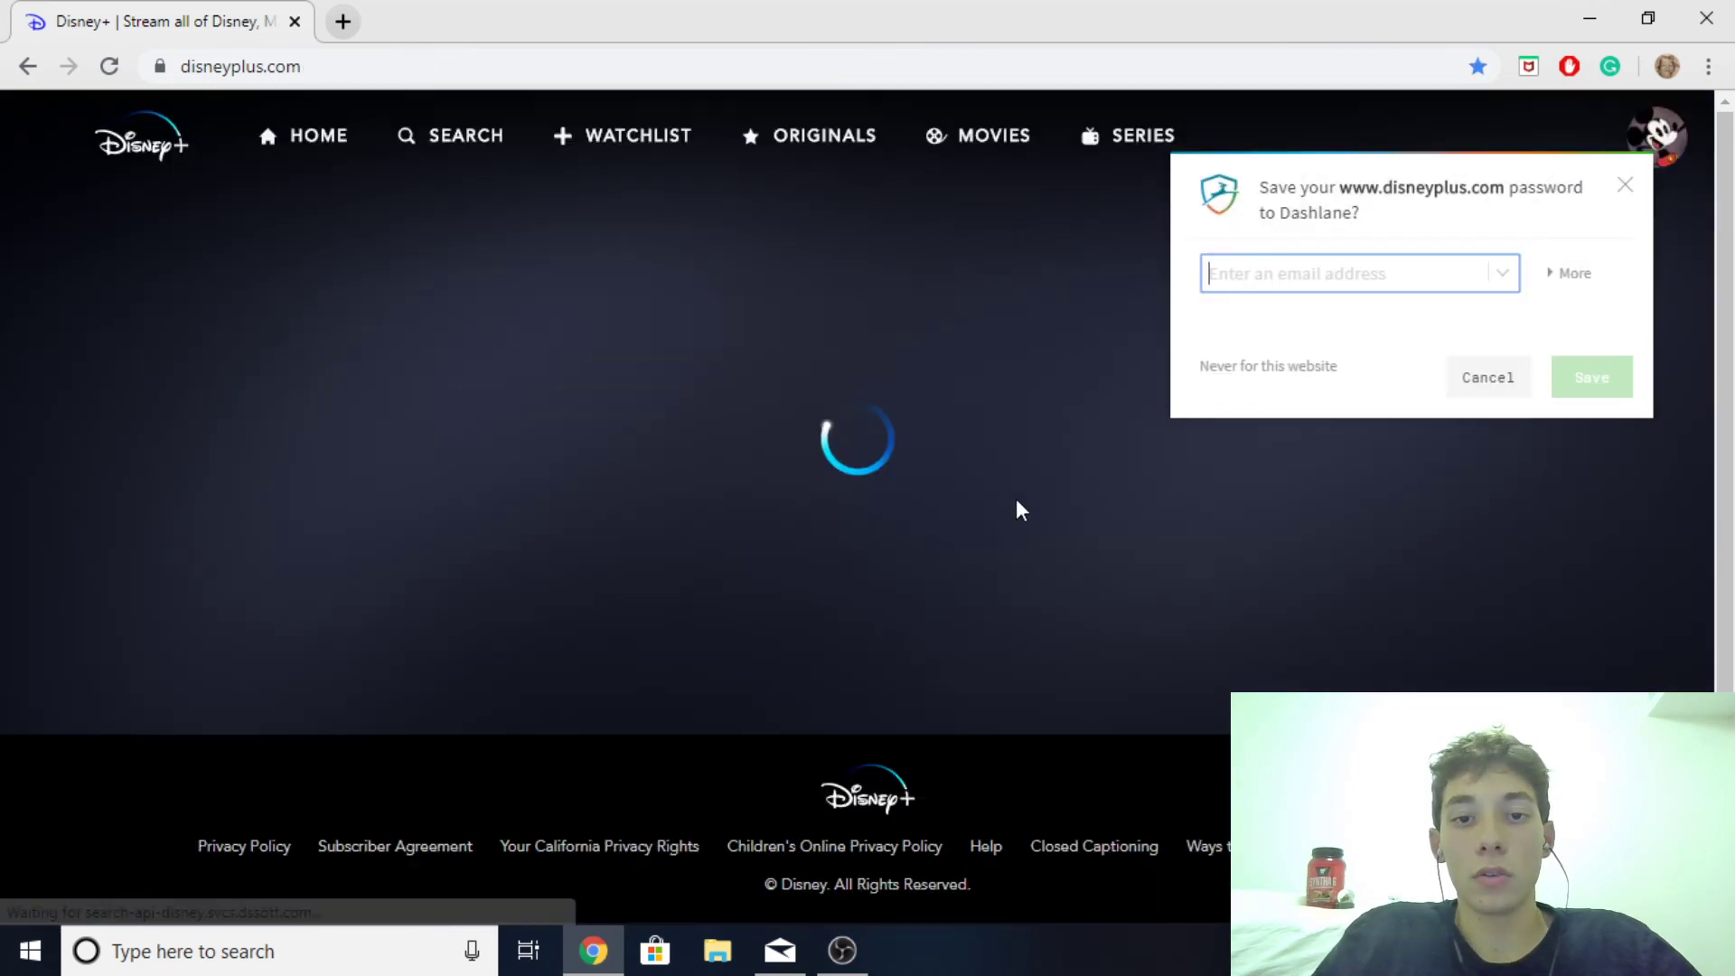
{"action": "left_click", "coordinate": [1628, 193]}
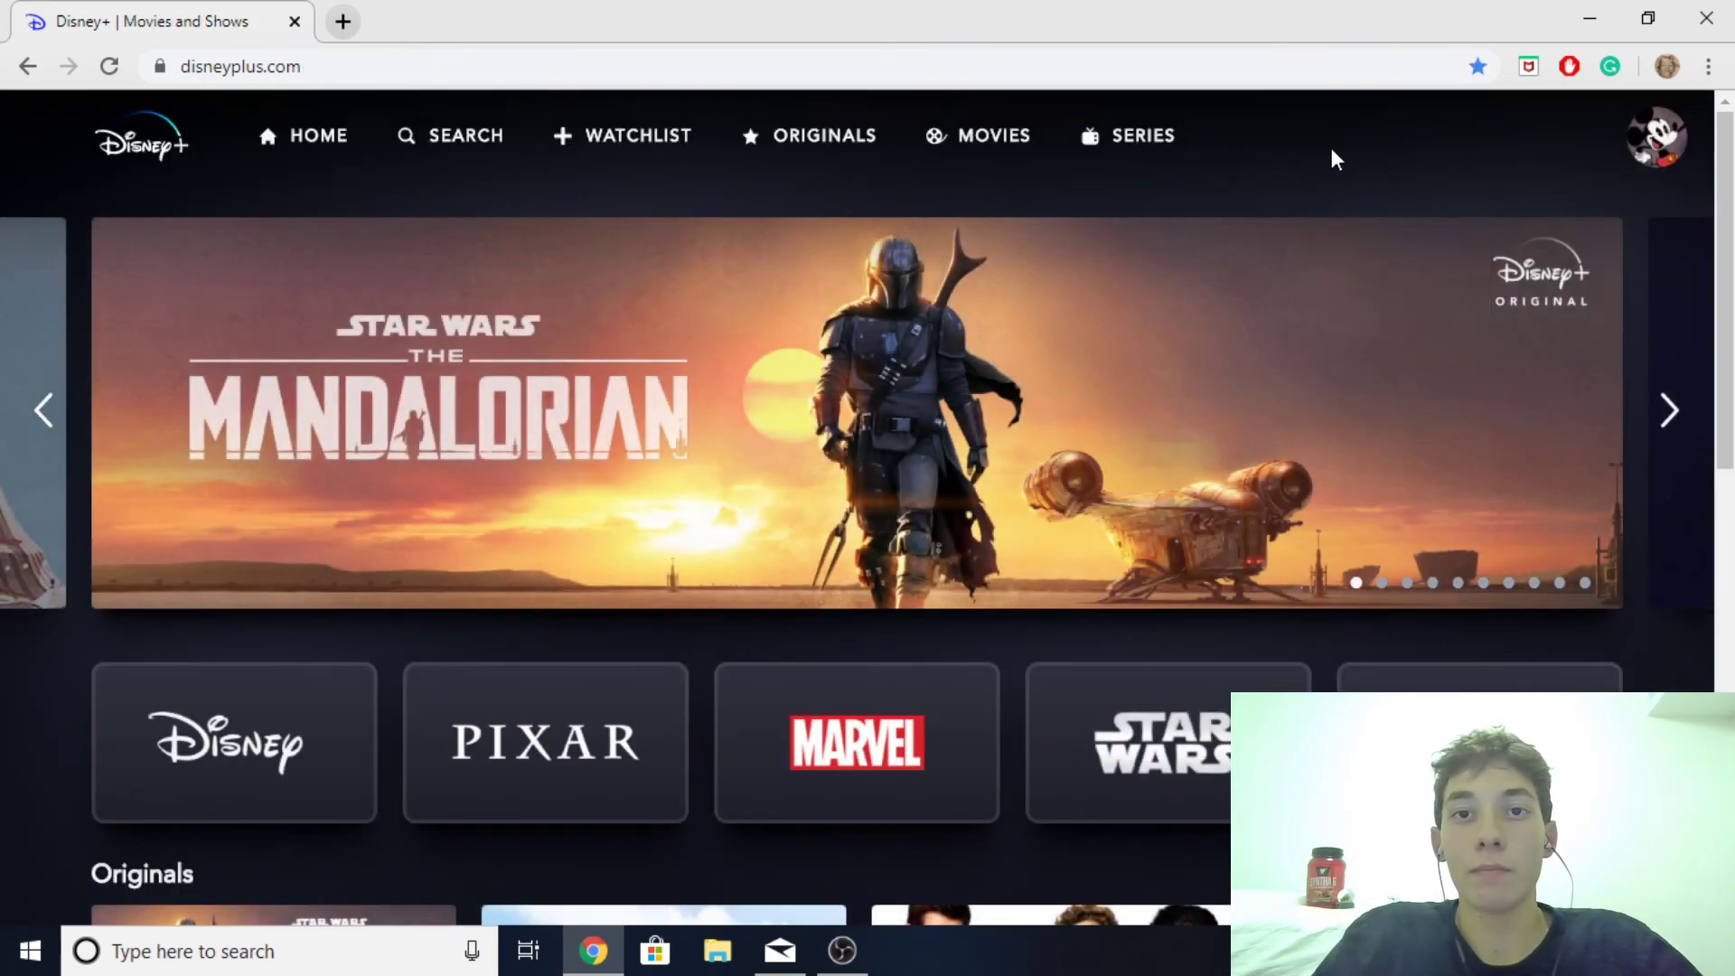